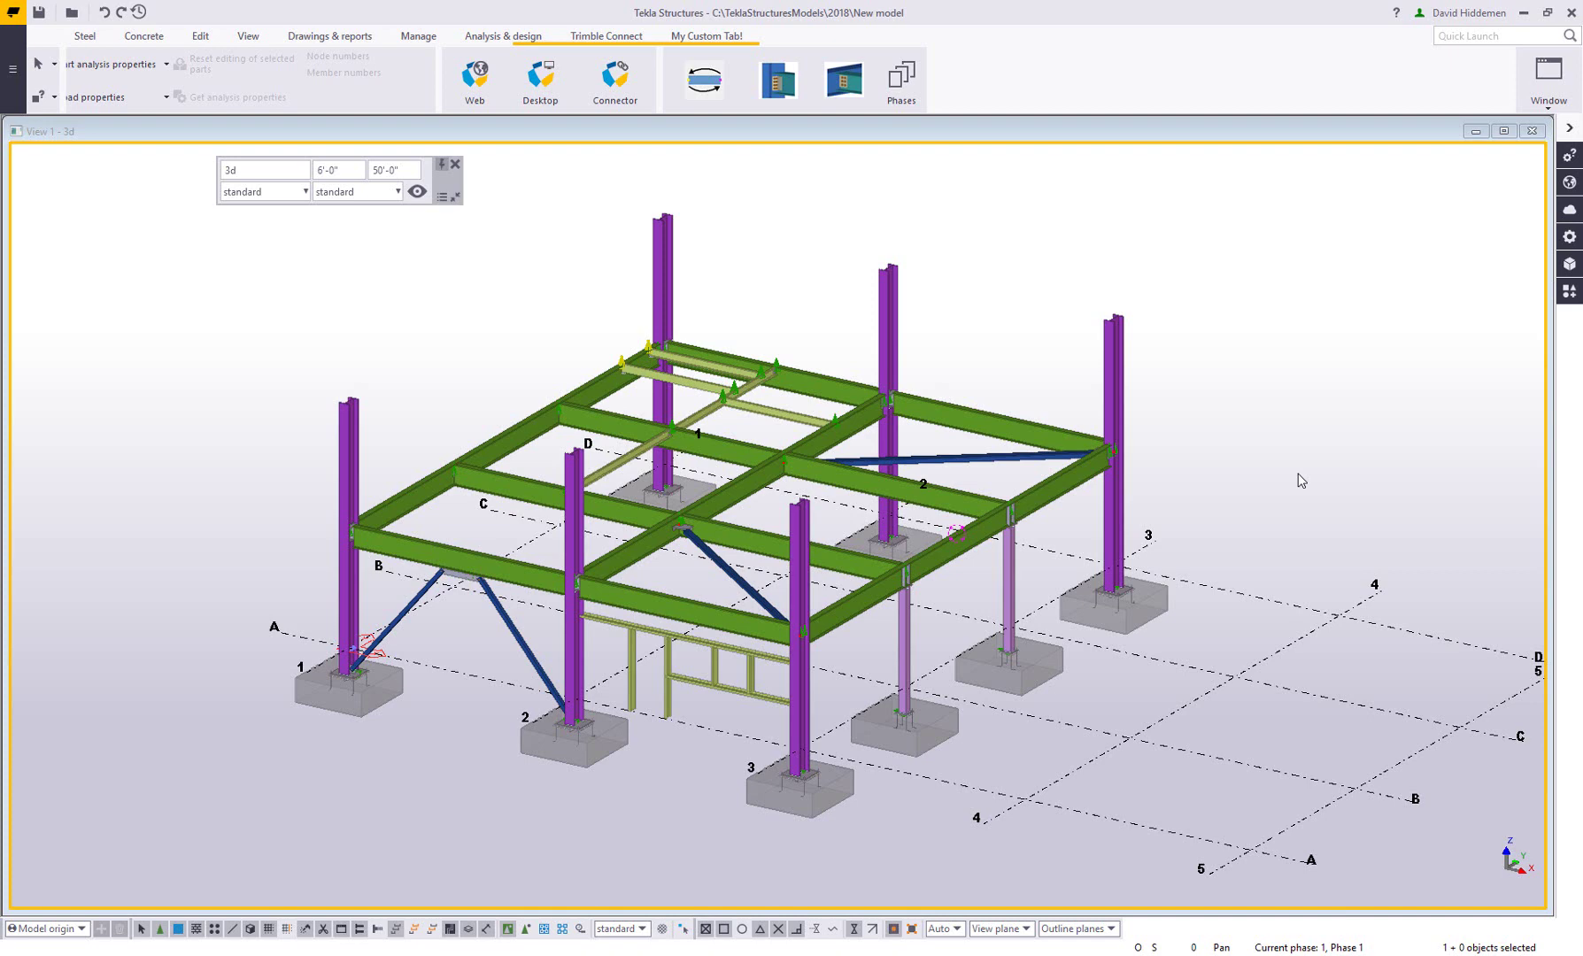
- Pan the Tekla 3D model slightly within the view
{"action": "middle_click_drag", "start_coordinate": [1186, 440], "coordinate": [1191, 443]}
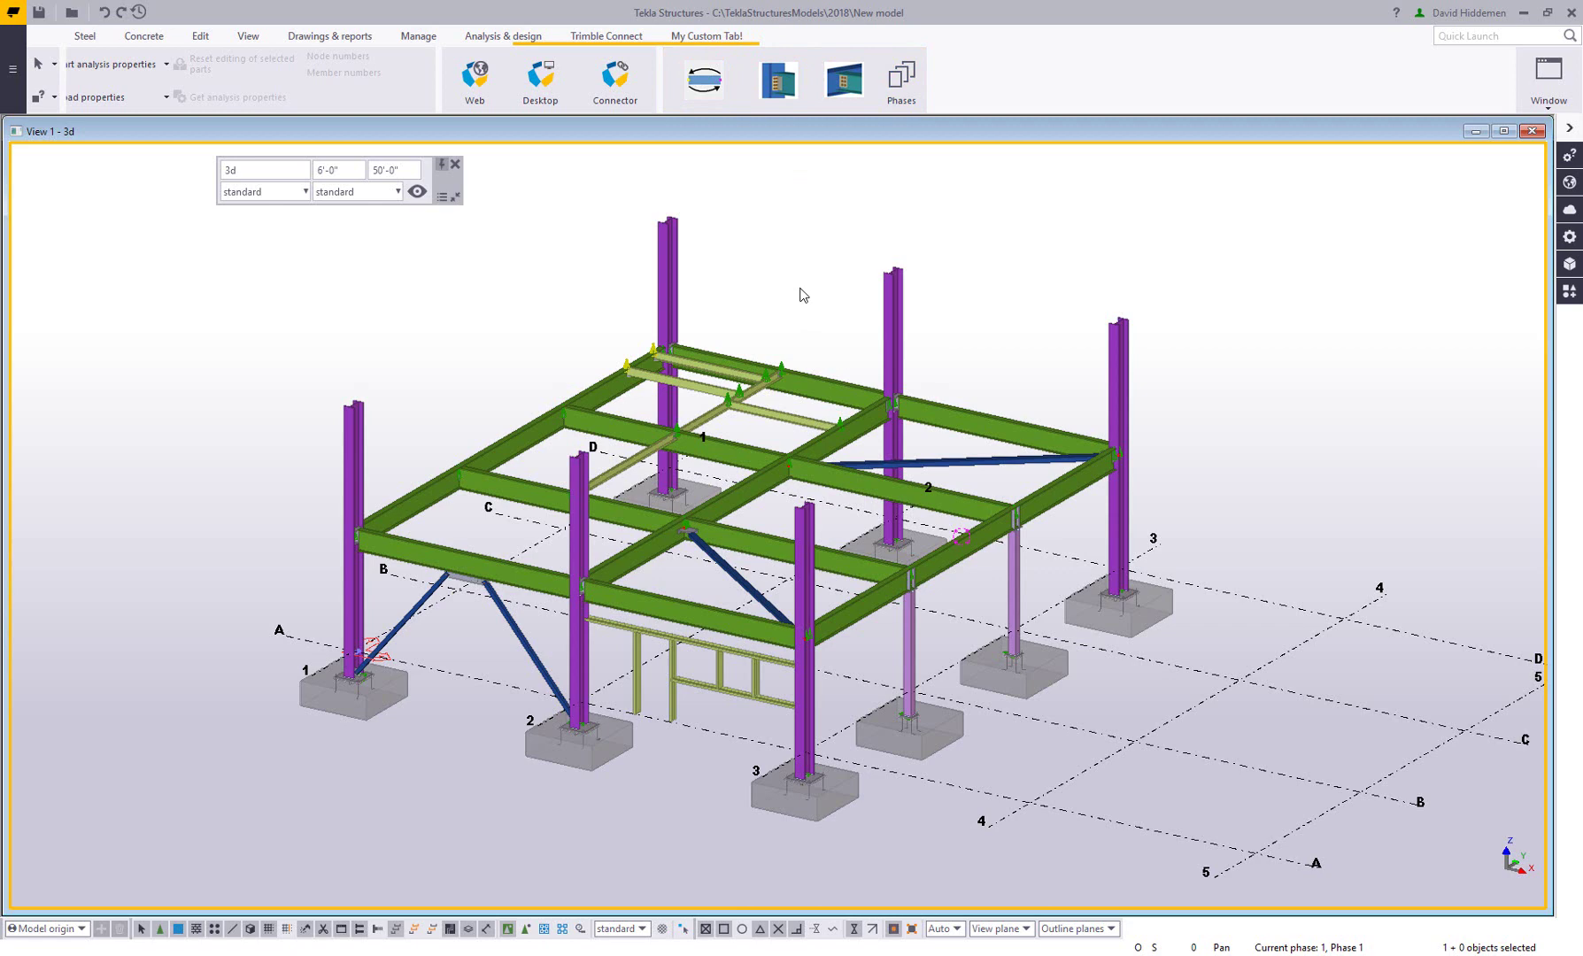
{"action": "middle_click_drag", "start_coordinate": [802, 294], "coordinate": [811, 279]}
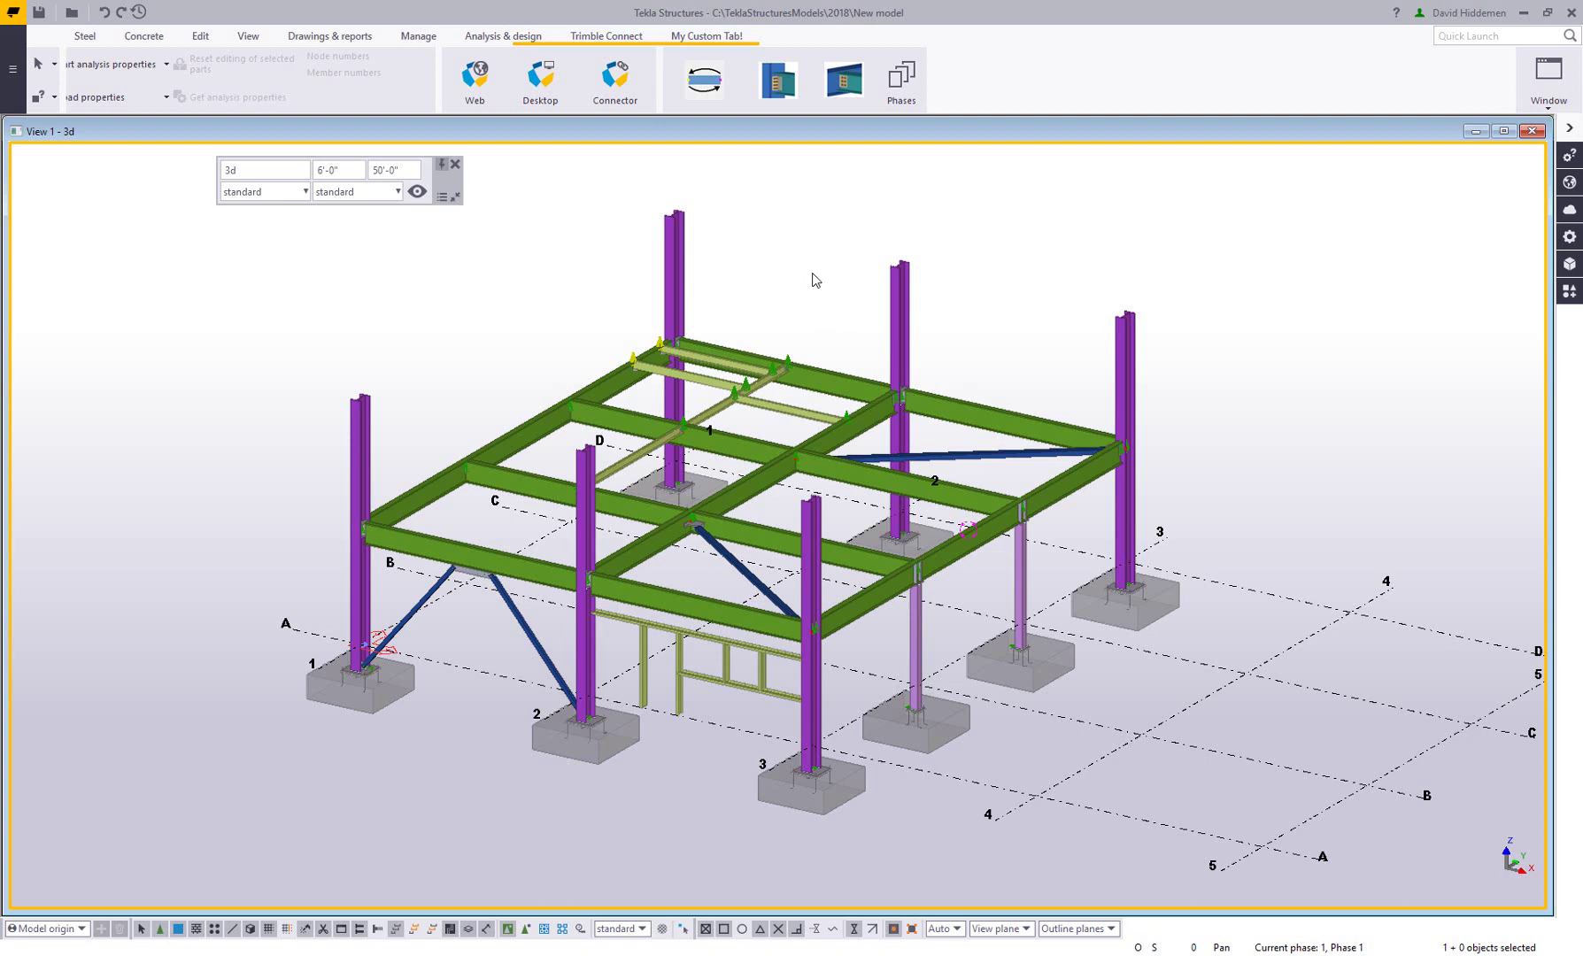
{"action": "middle_click_drag", "start_coordinate": [800, 280], "coordinate": [783, 284]}
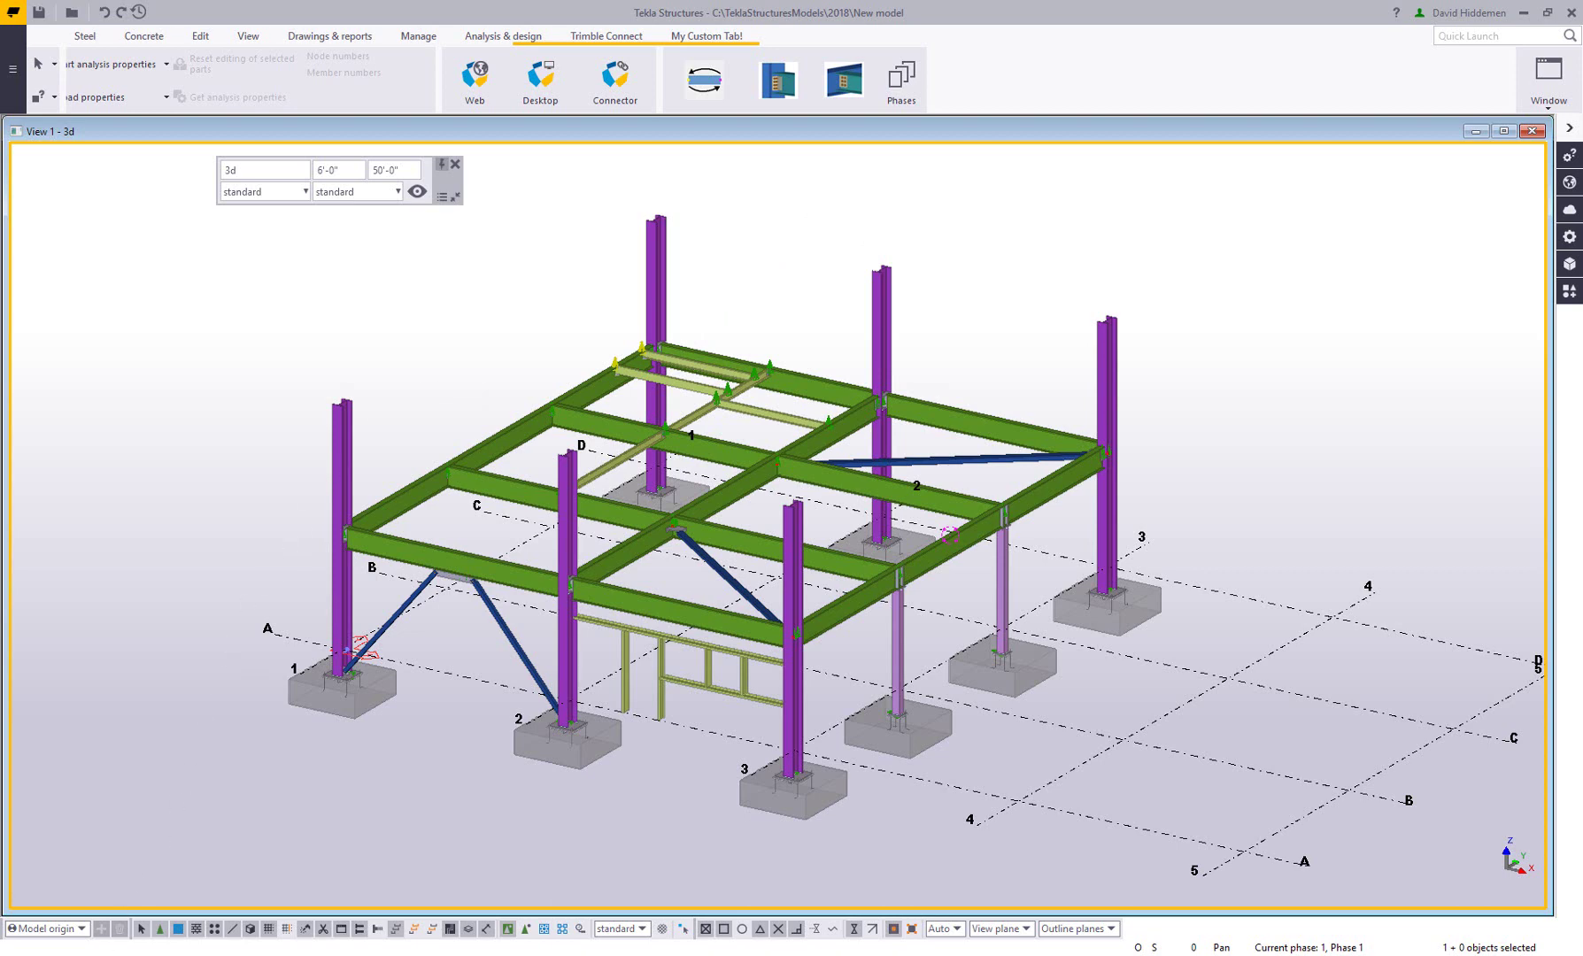
- Show the full TeklaStructures\2018\UI\Ribbons path and select the main_menu ribbon XML file
{"action": "left_click", "coordinate": [105, 885]}
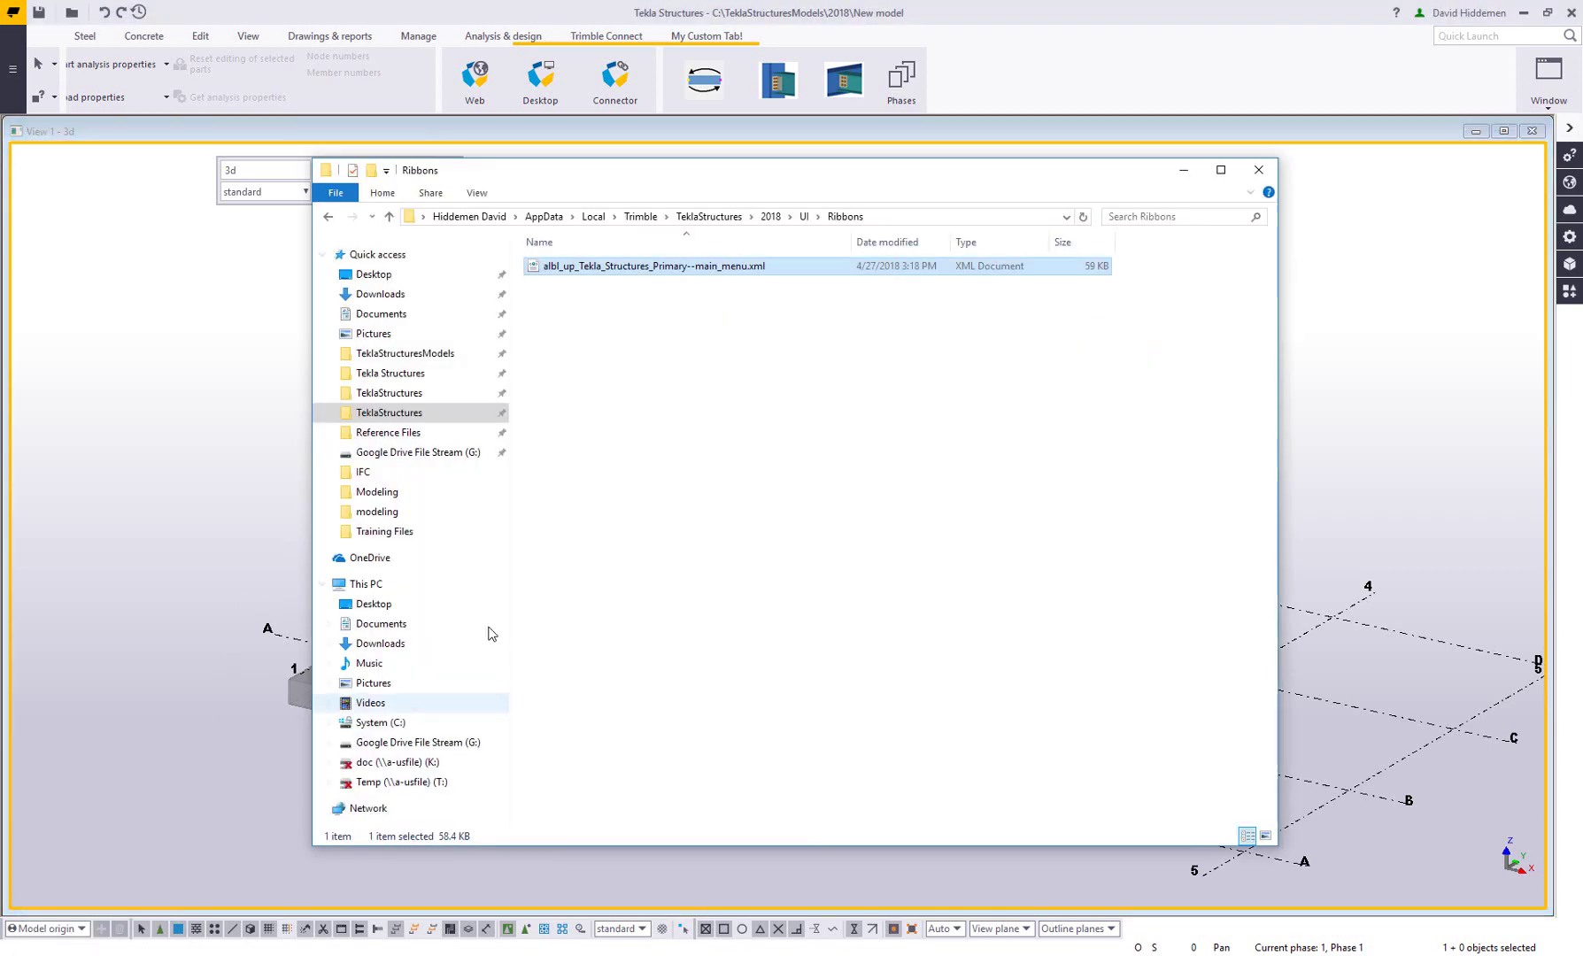
{"action": "left_click", "coordinate": [929, 217]}
{"action": "left_click", "coordinate": [761, 217]}
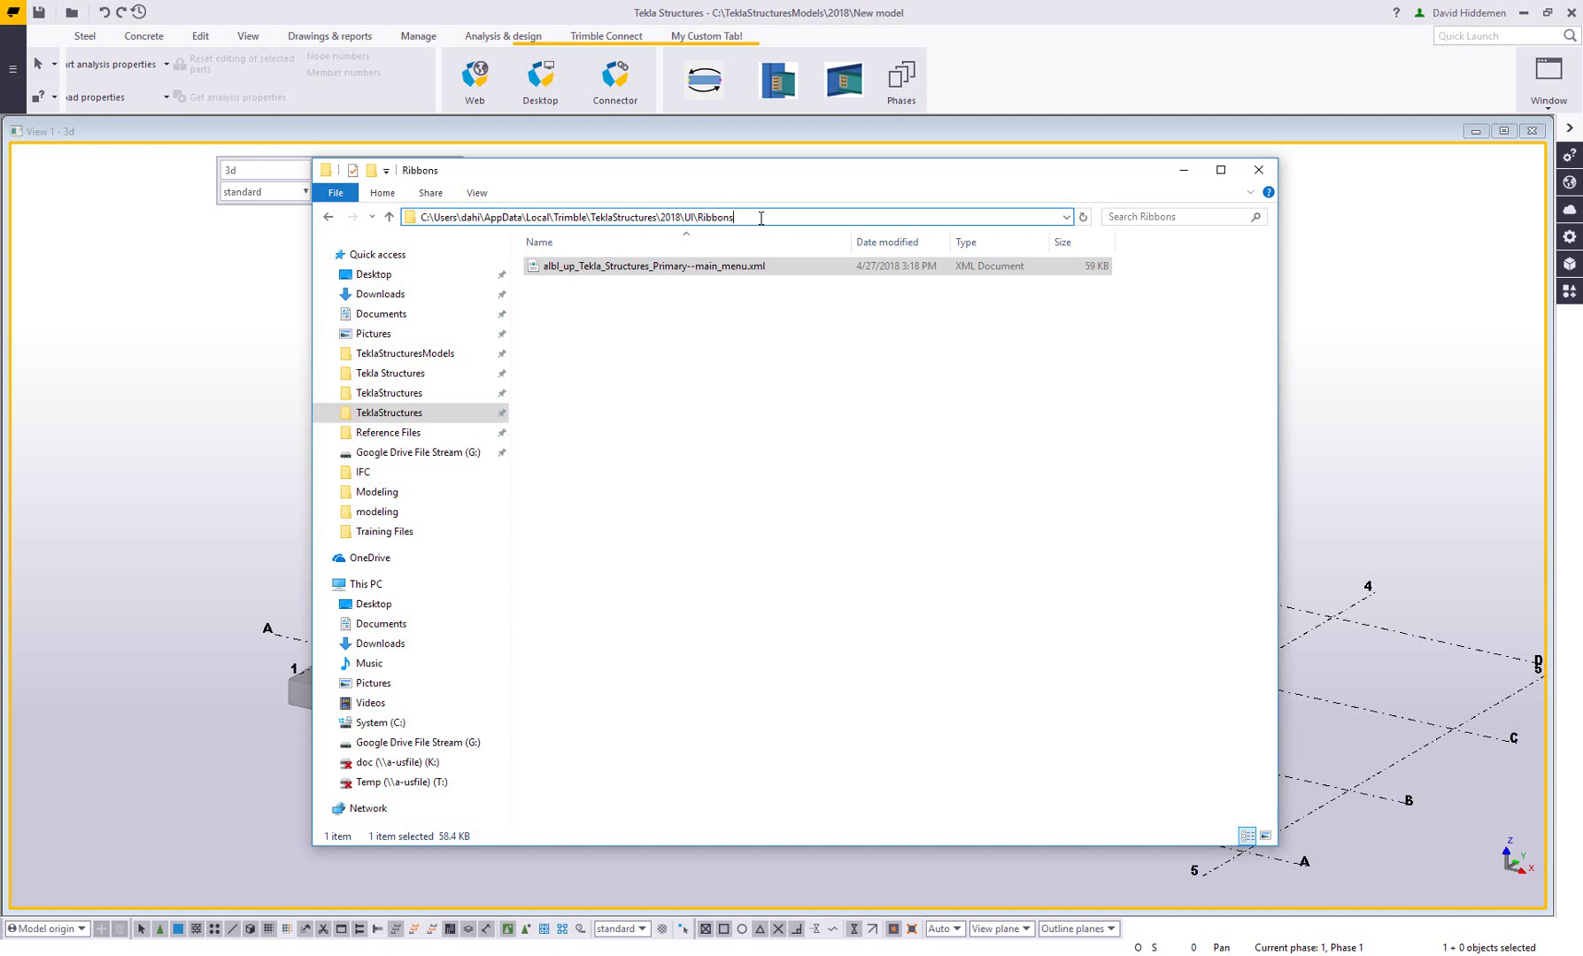
{"action": "left_click", "coordinate": [632, 272]}
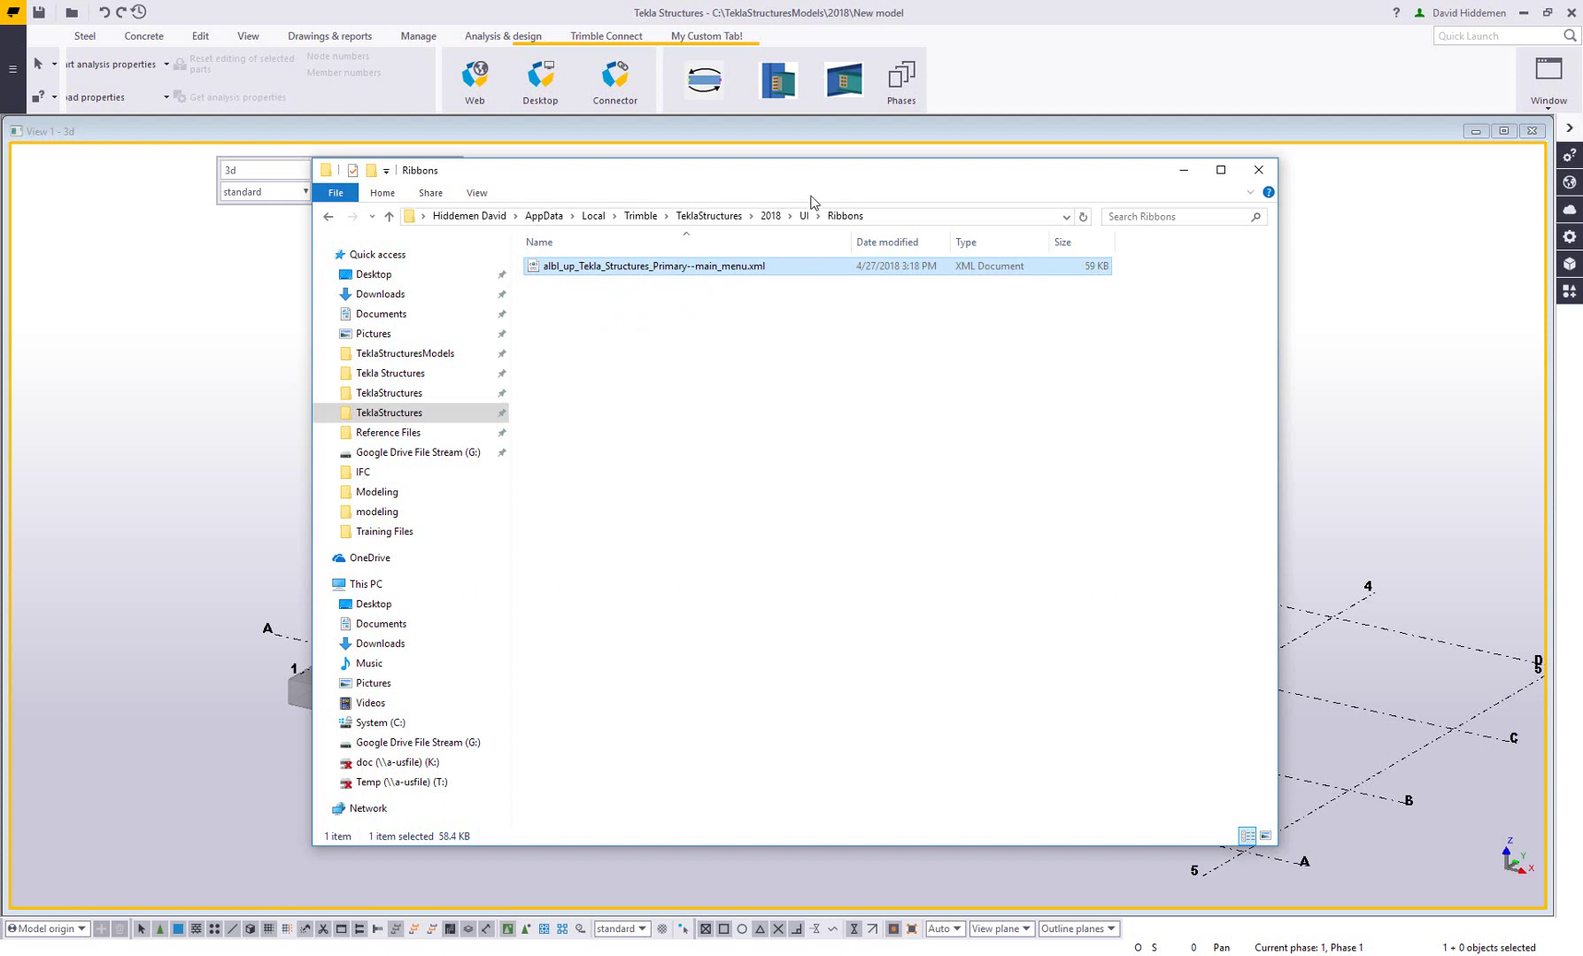
{"action": "left_click_drag", "start_coordinate": [808, 177], "coordinate": [820, 287]}
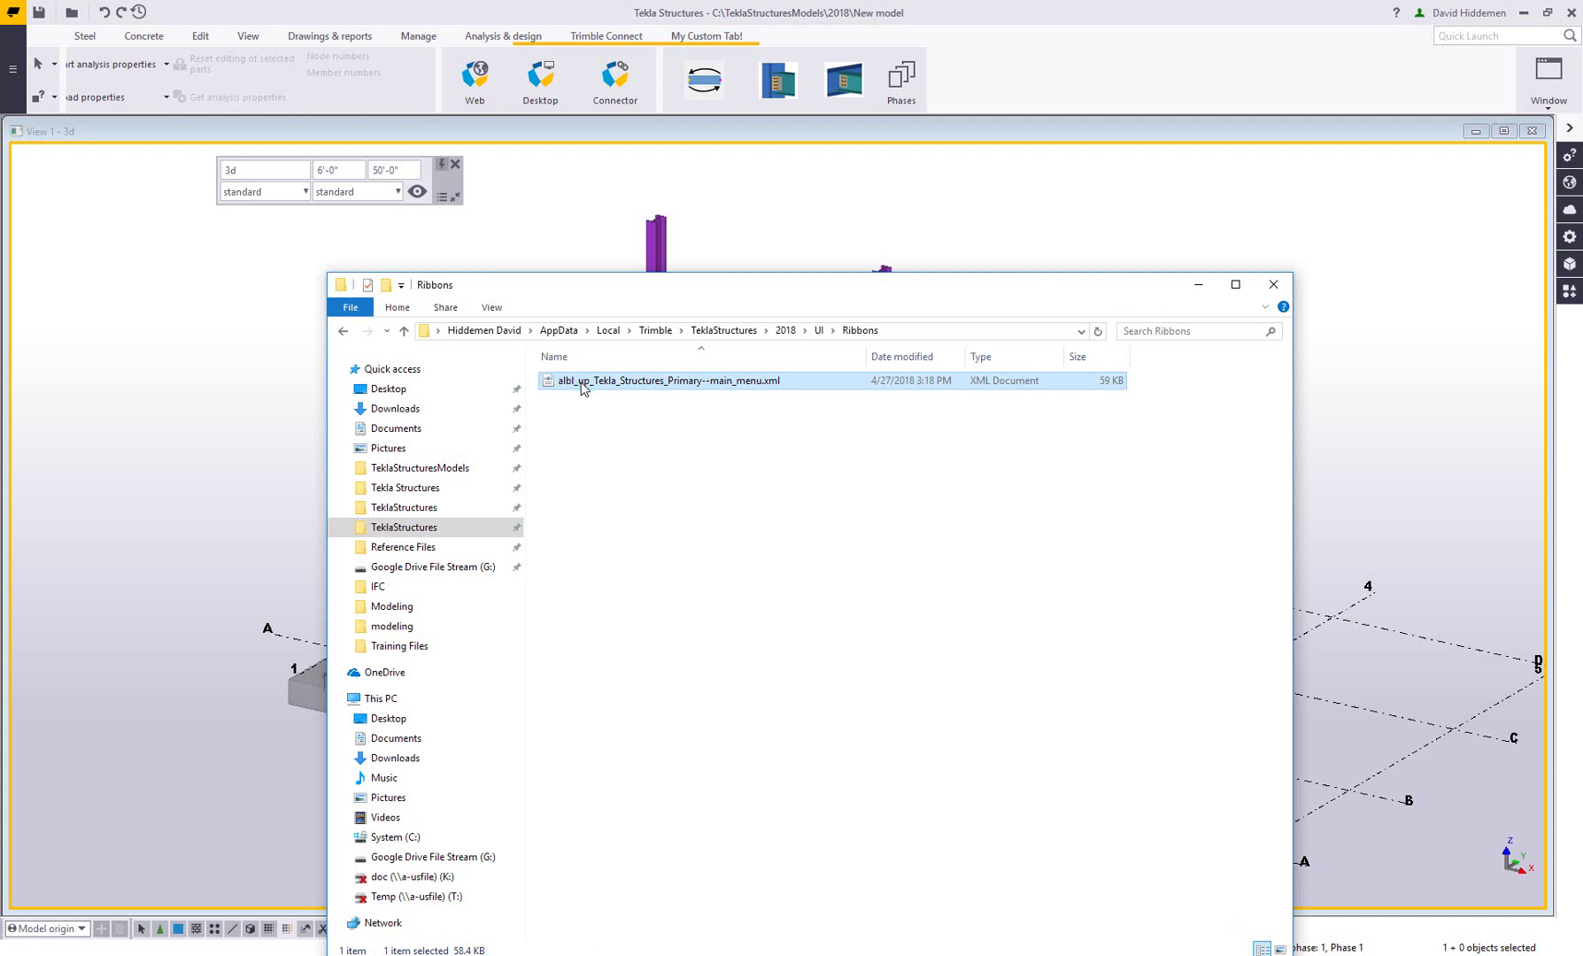
- Move the main_menu ribbon XML onto the desktop and accept Tekla's ribbon reload
{"action": "left_click_drag", "start_coordinate": [583, 388], "coordinate": [1445, 535]}
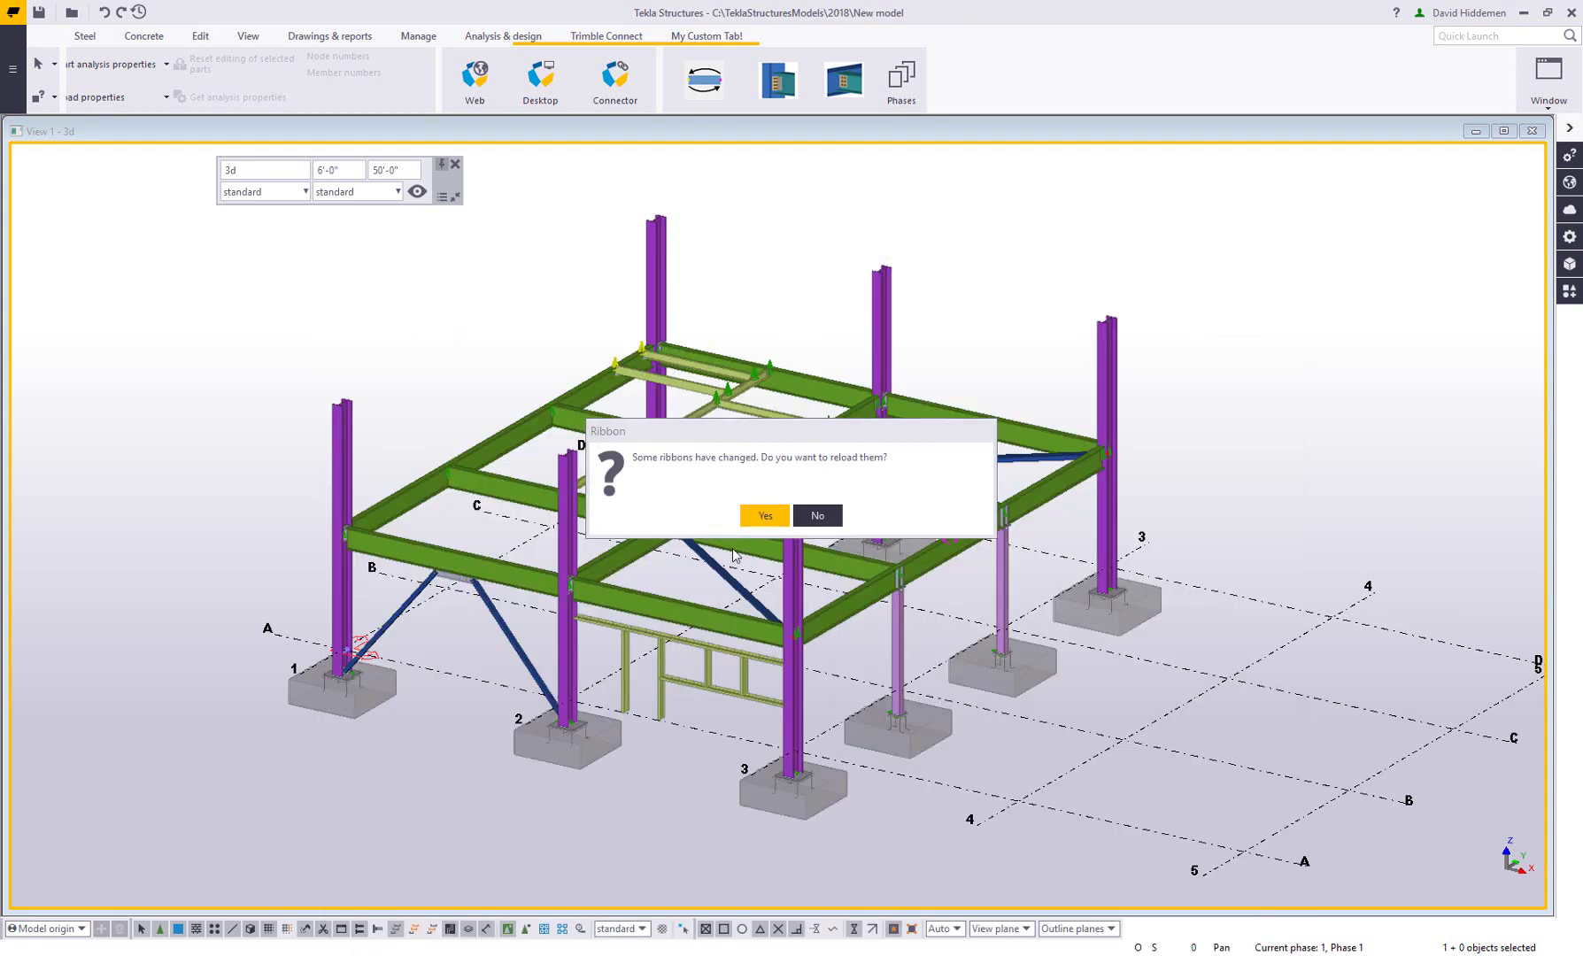
{"action": "left_click", "coordinate": [764, 515]}
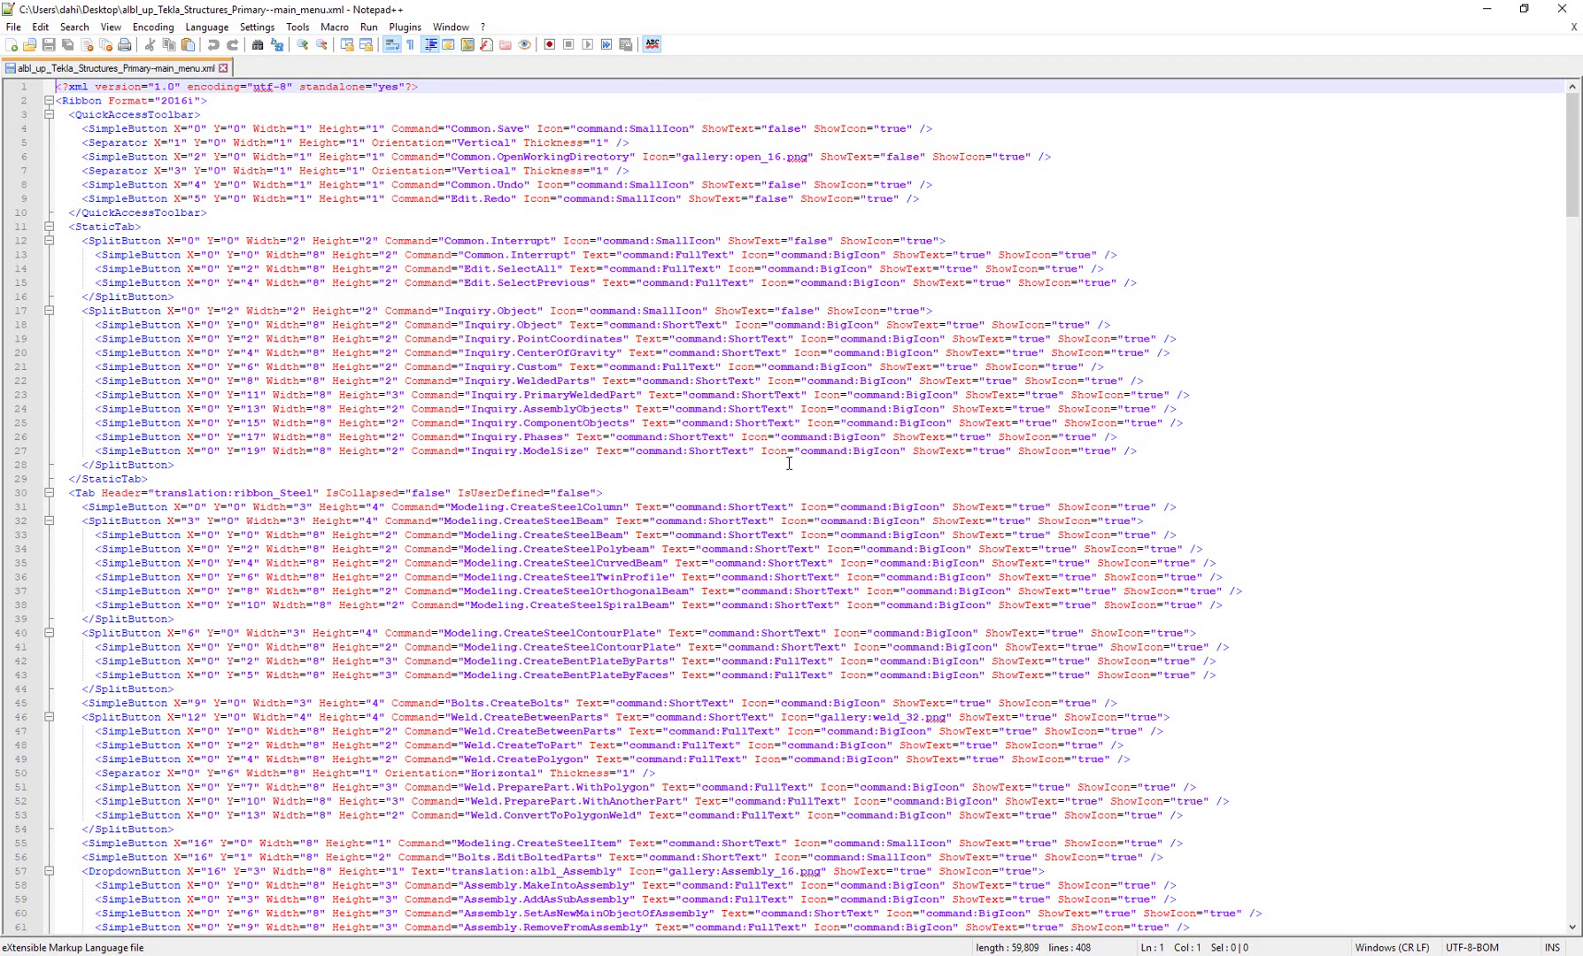
- Copy the My Custom Tab! block, lines 402–407, from the end of the ribbon XML
{"action": "scroll", "coordinate": [894, 526], "scroll_direction": "down", "scroll_amount": 14}
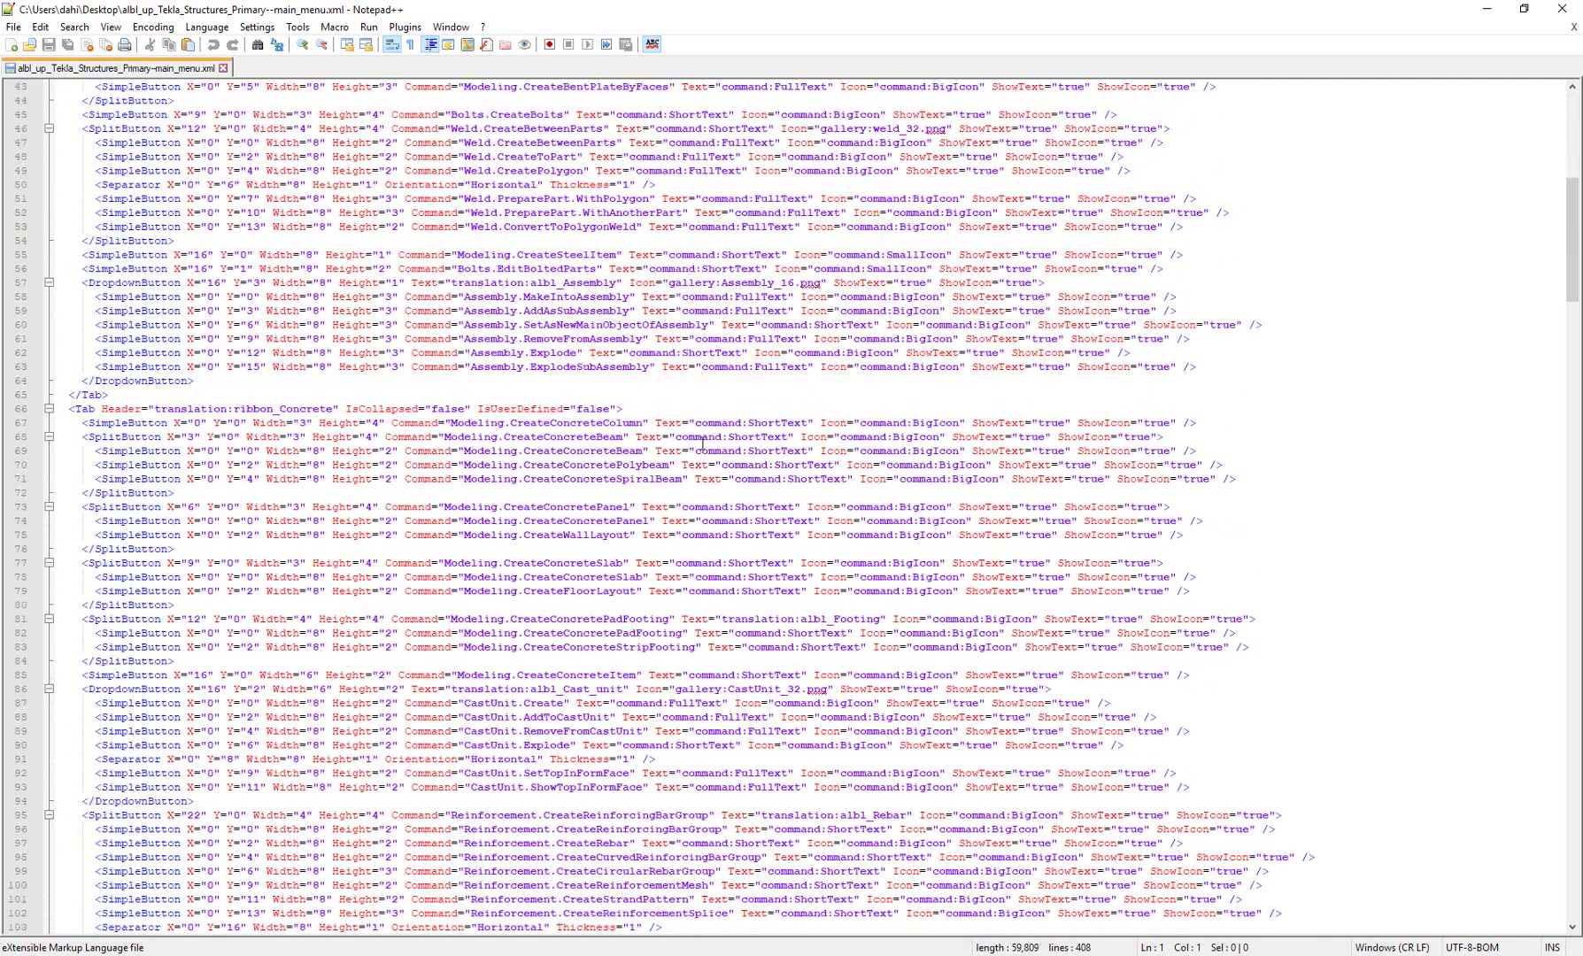
{"action": "scroll", "coordinate": [632, 386], "scroll_direction": "down", "scroll_amount": 8}
{"action": "scroll", "coordinate": [632, 386], "scroll_direction": "down", "scroll_amount": 7}
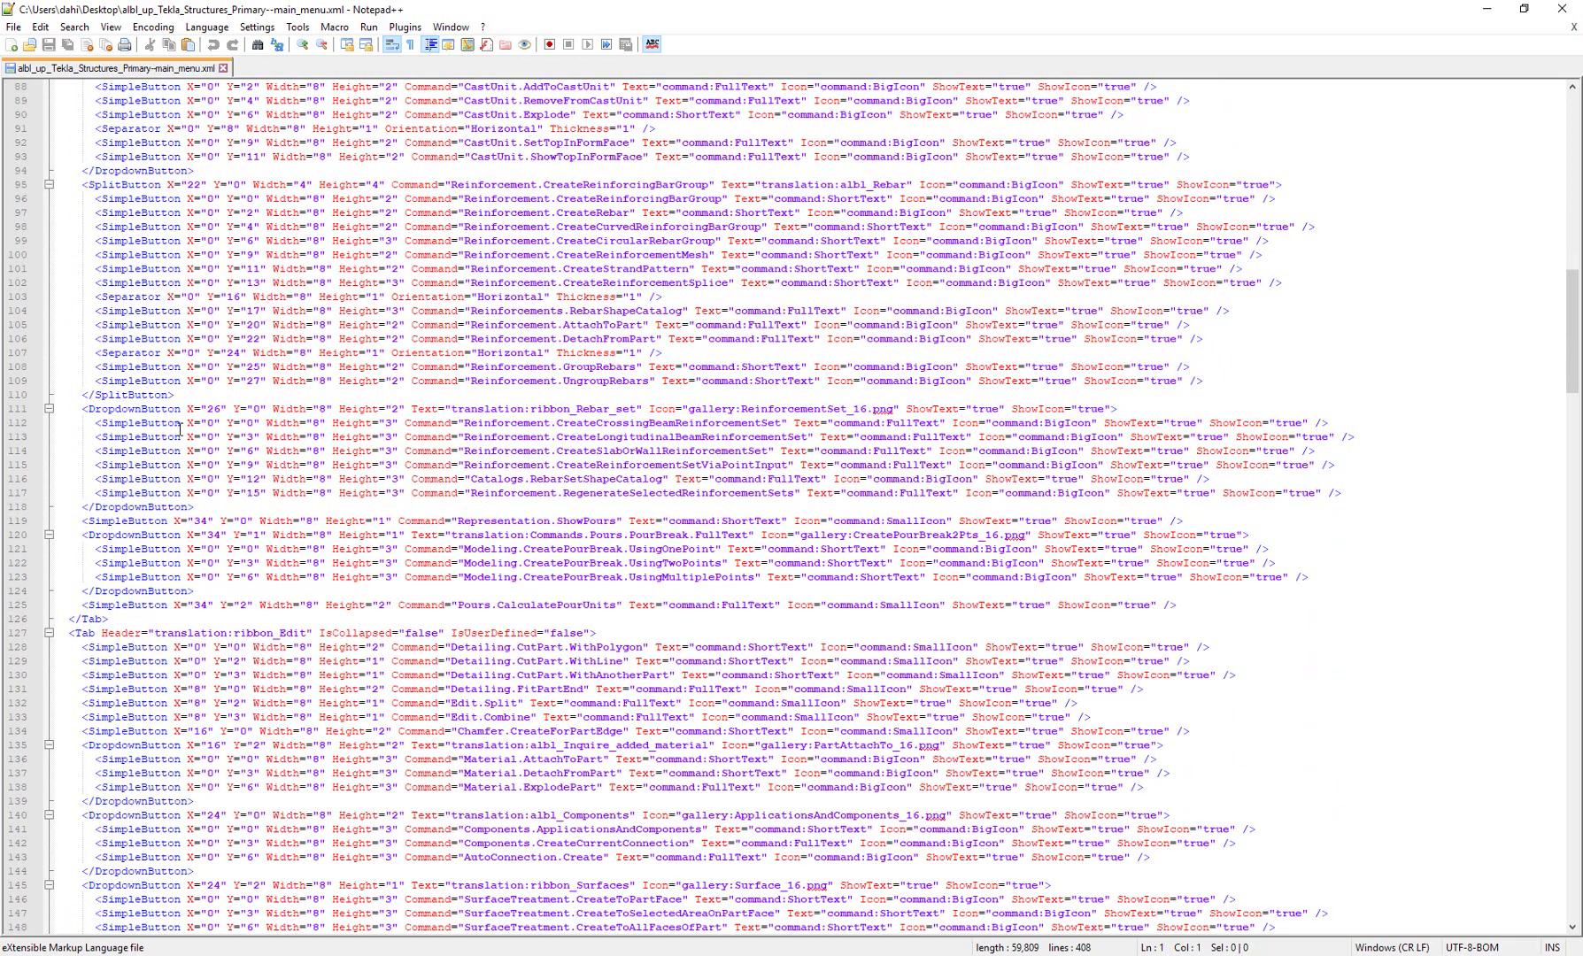
{"action": "scroll", "coordinate": [382, 408], "scroll_direction": "down", "scroll_amount": 2}
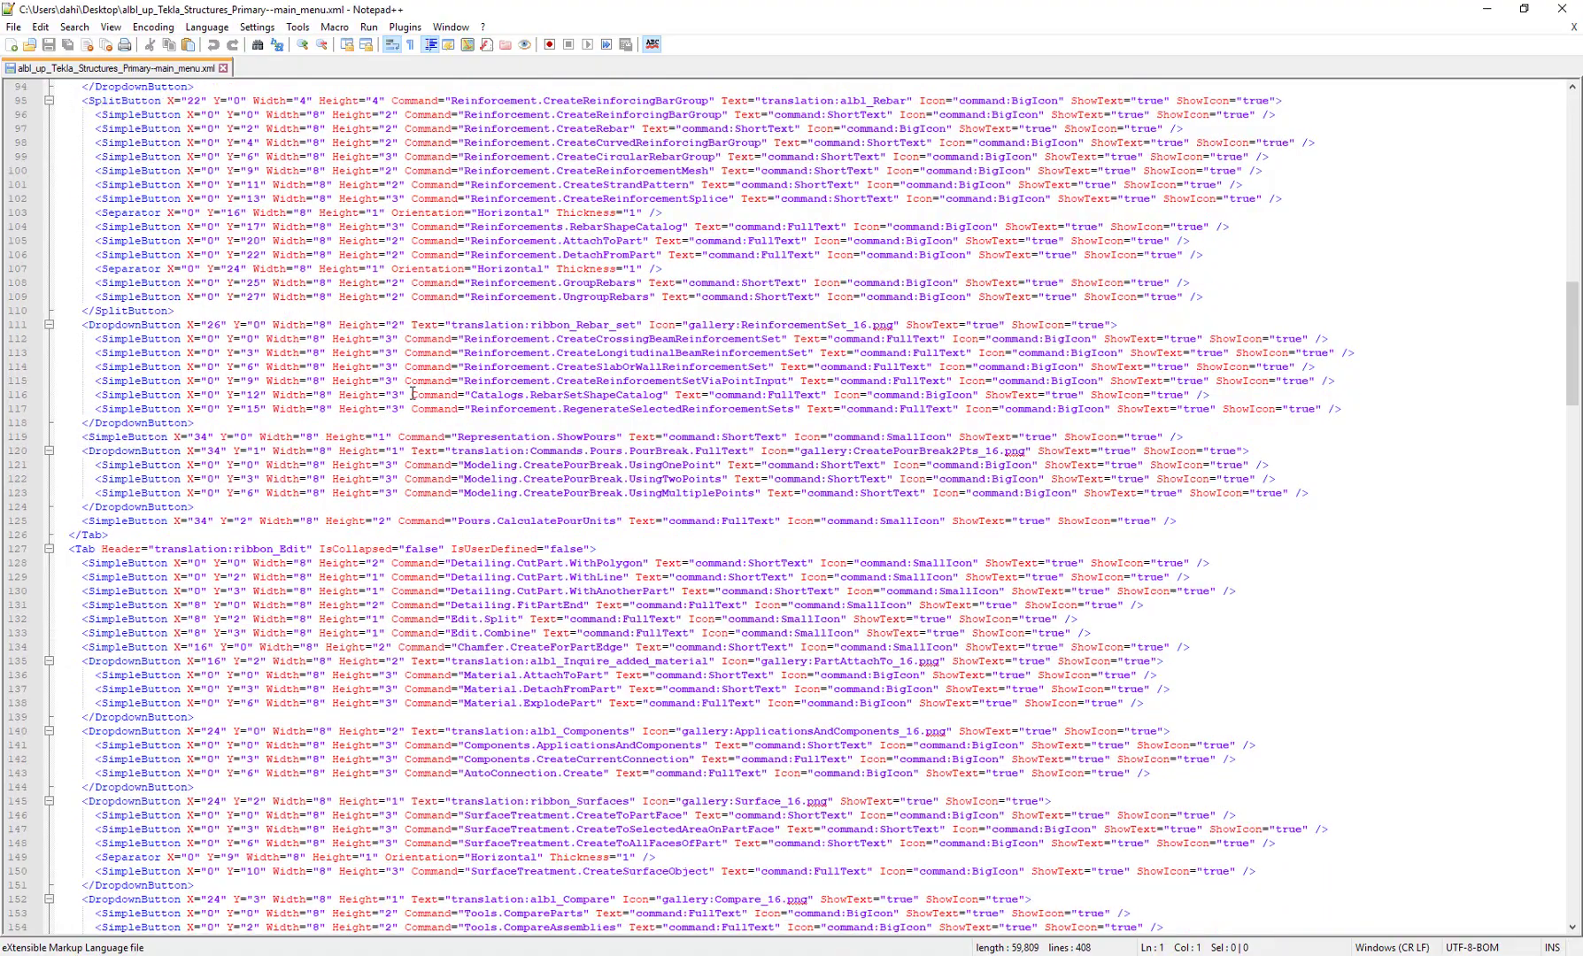
{"action": "scroll", "coordinate": [455, 485], "scroll_direction": "down", "scroll_amount": 9}
{"action": "scroll", "coordinate": [455, 486], "scroll_direction": "down", "scroll_amount": 20}
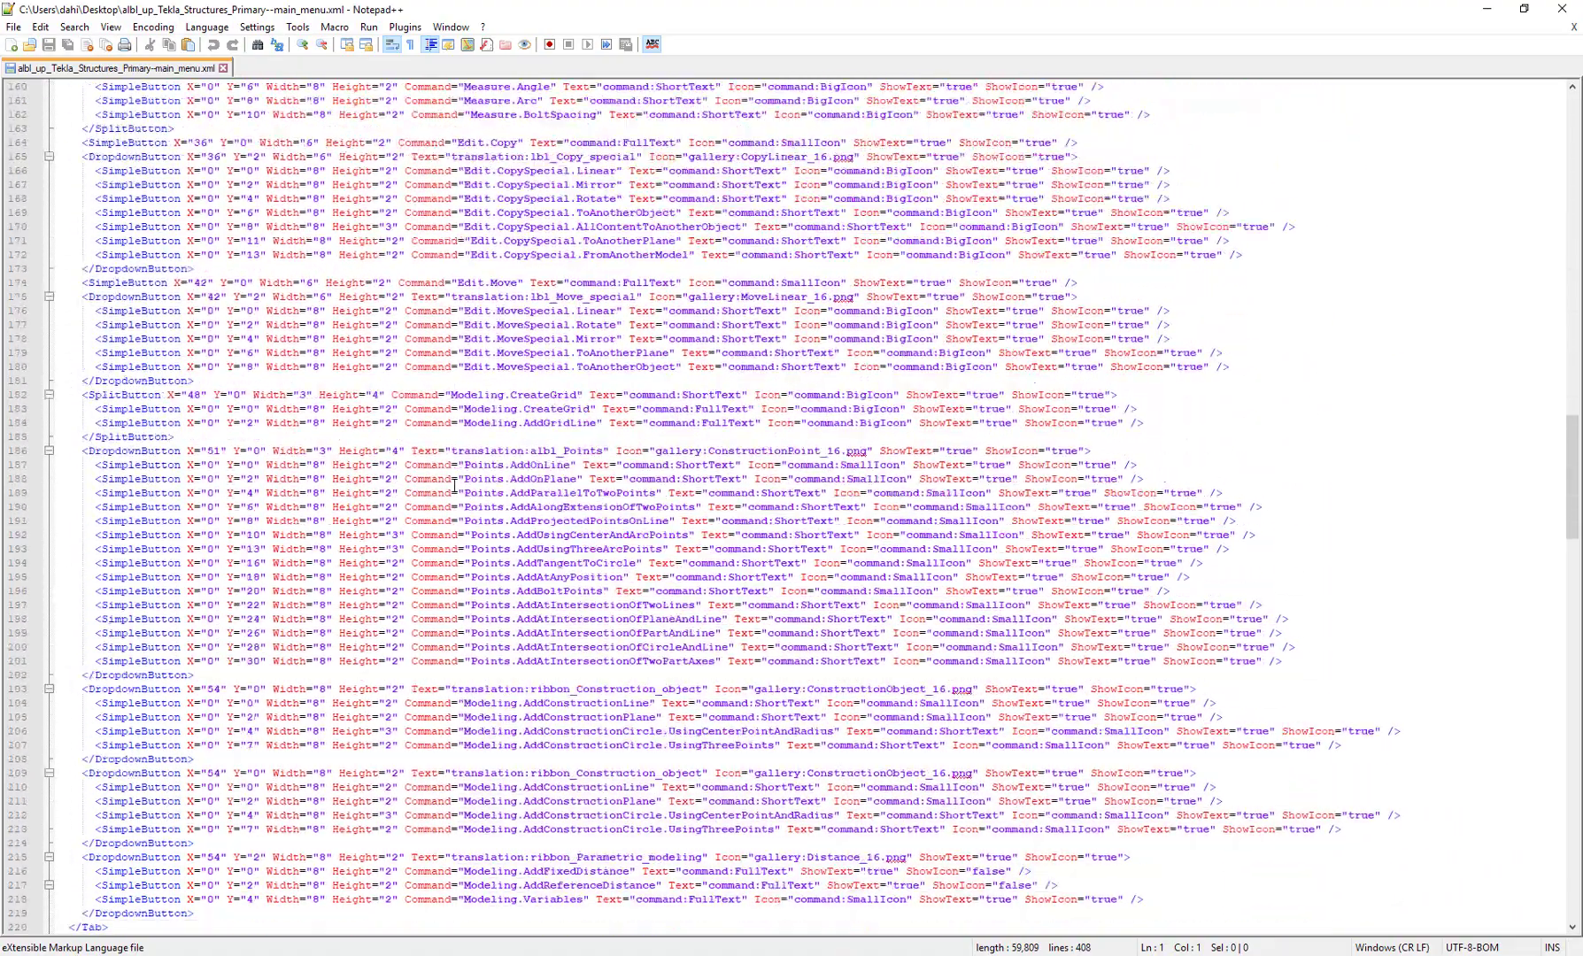
{"action": "scroll", "coordinate": [455, 485], "scroll_direction": "down", "scroll_amount": 20}
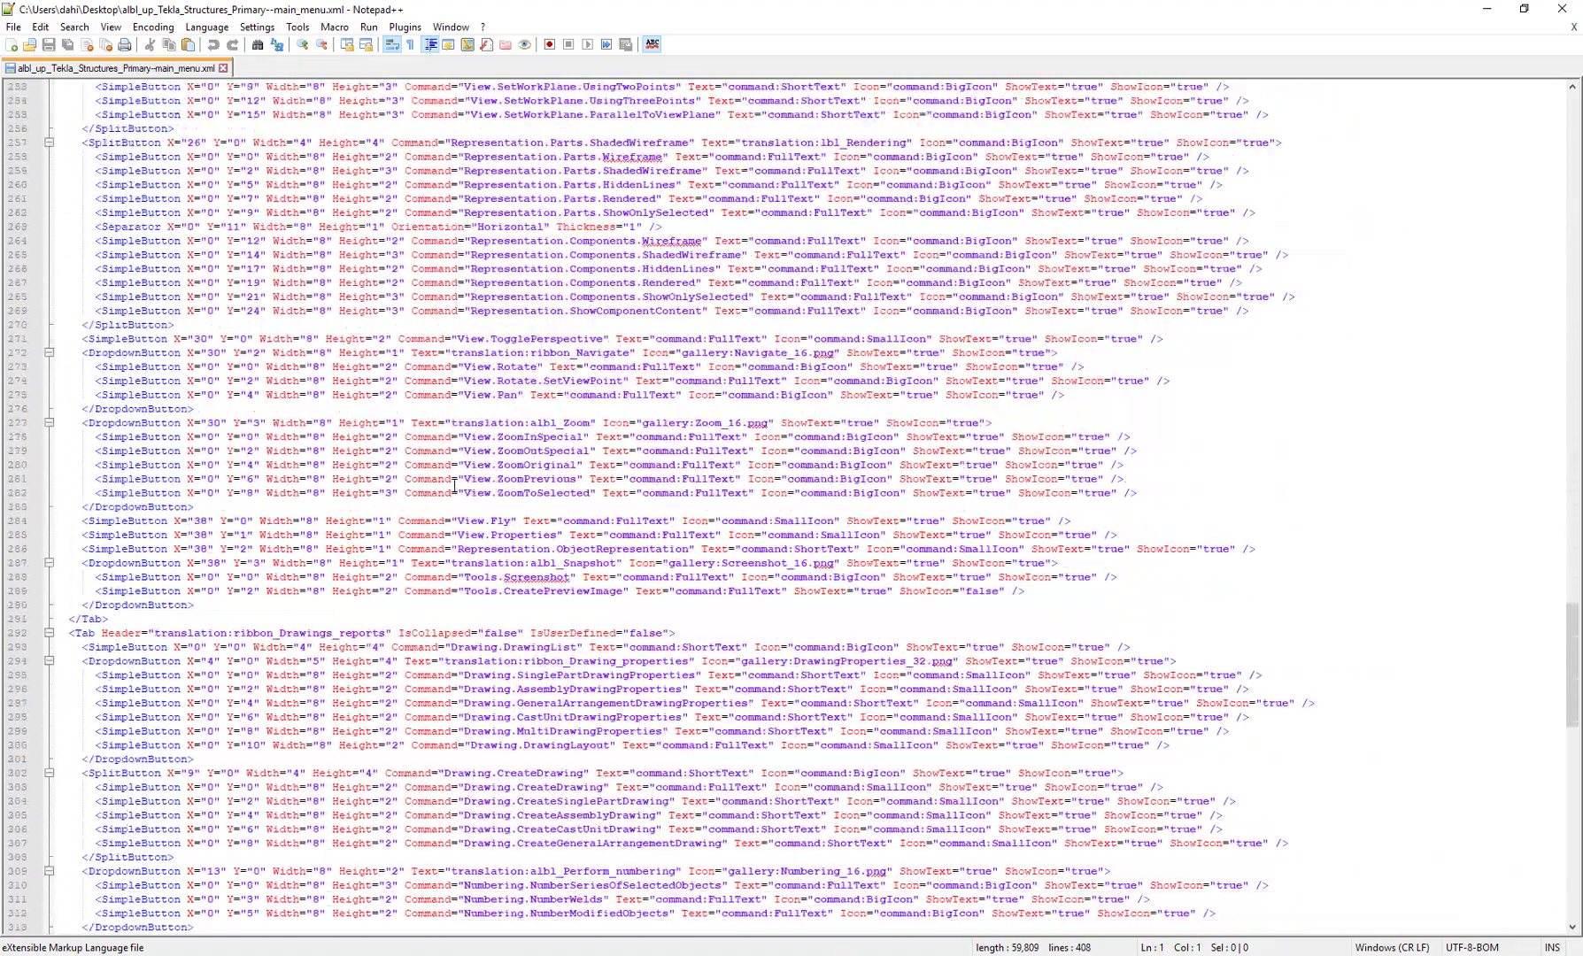
{"action": "scroll", "coordinate": [455, 485], "scroll_direction": "down", "scroll_amount": 9}
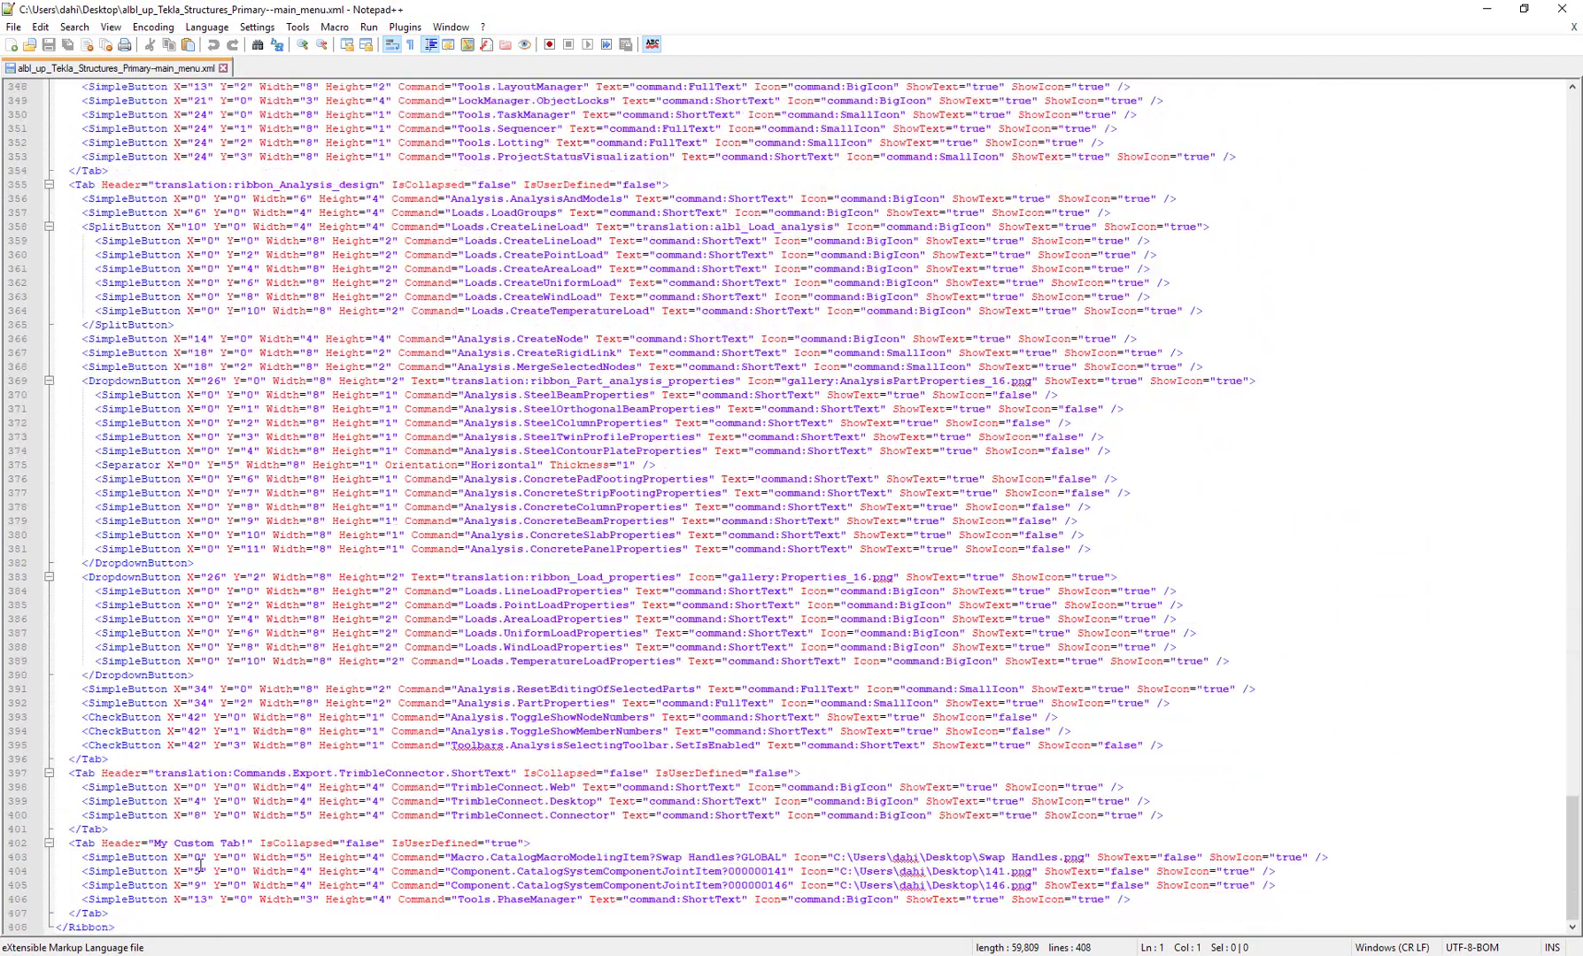
{"action": "left_click", "coordinate": [100, 913]}
{"action": "left_click_drag", "start_coordinate": [100, 913], "coordinate": [80, 846]}
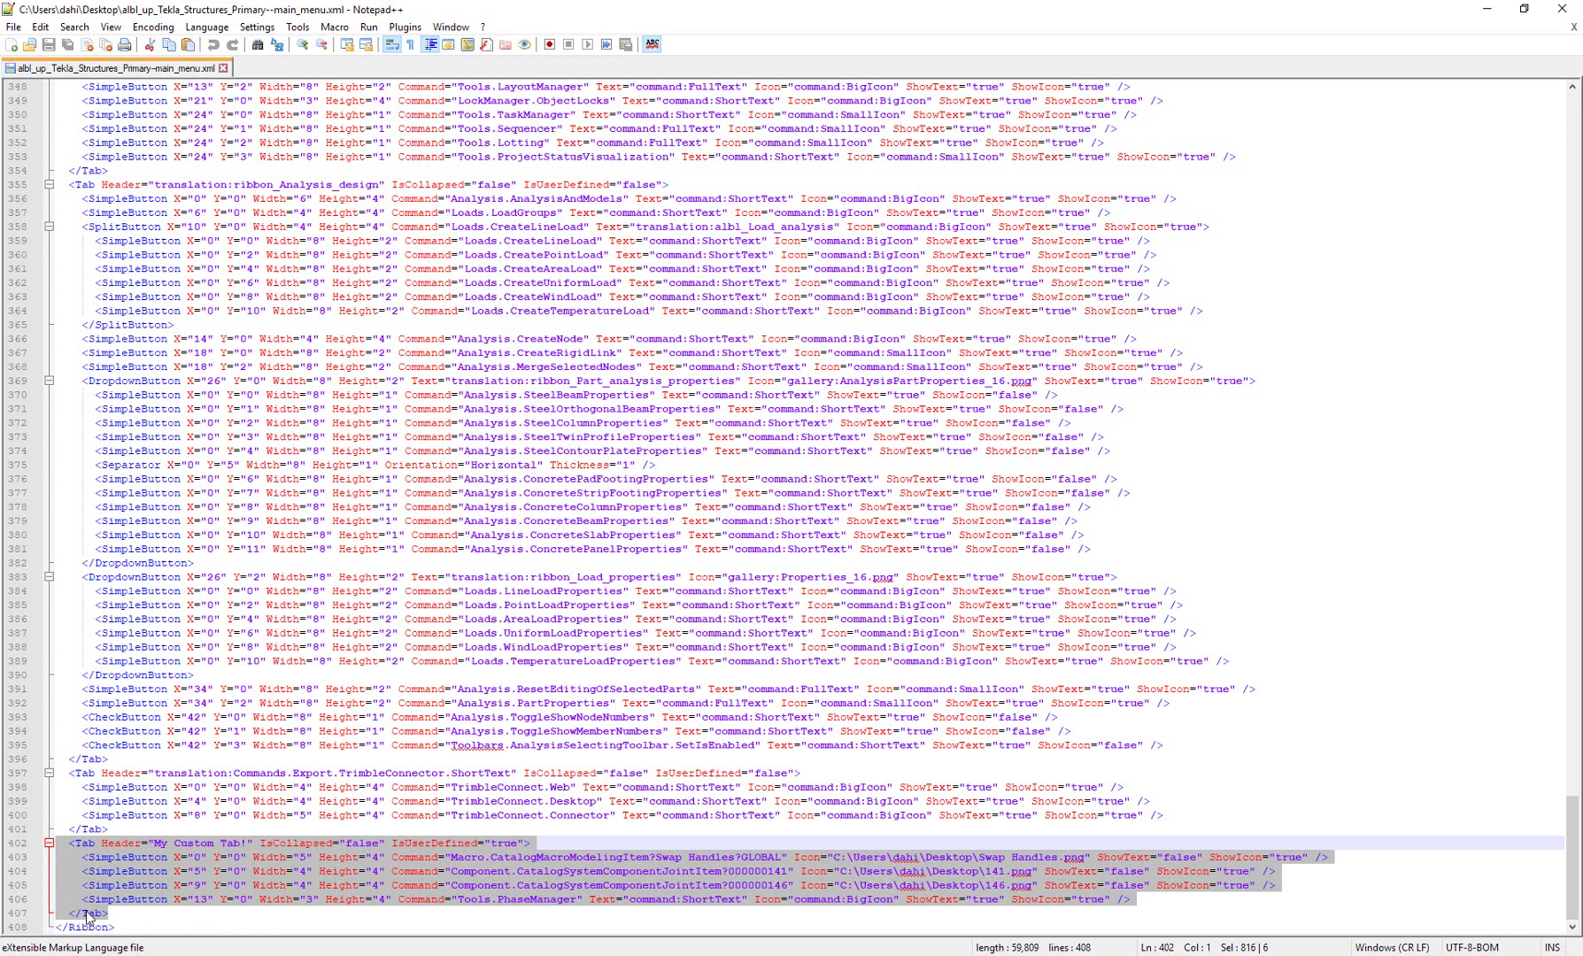
{"action": "right_click", "coordinate": [219, 870]}
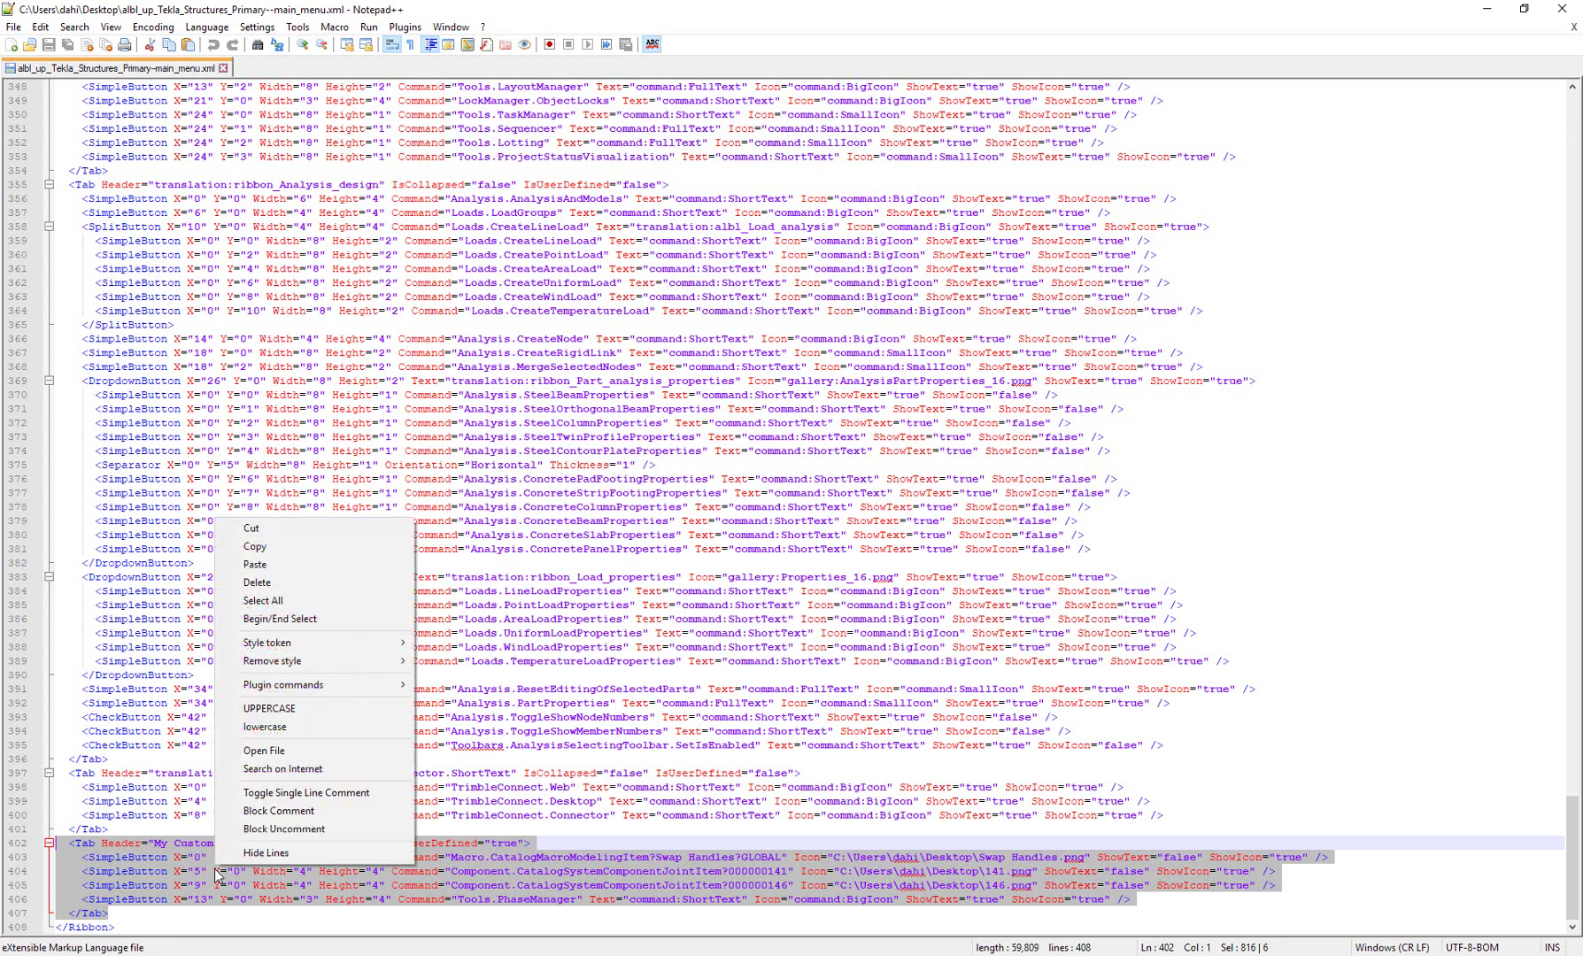
{"action": "left_click", "coordinate": [325, 544]}
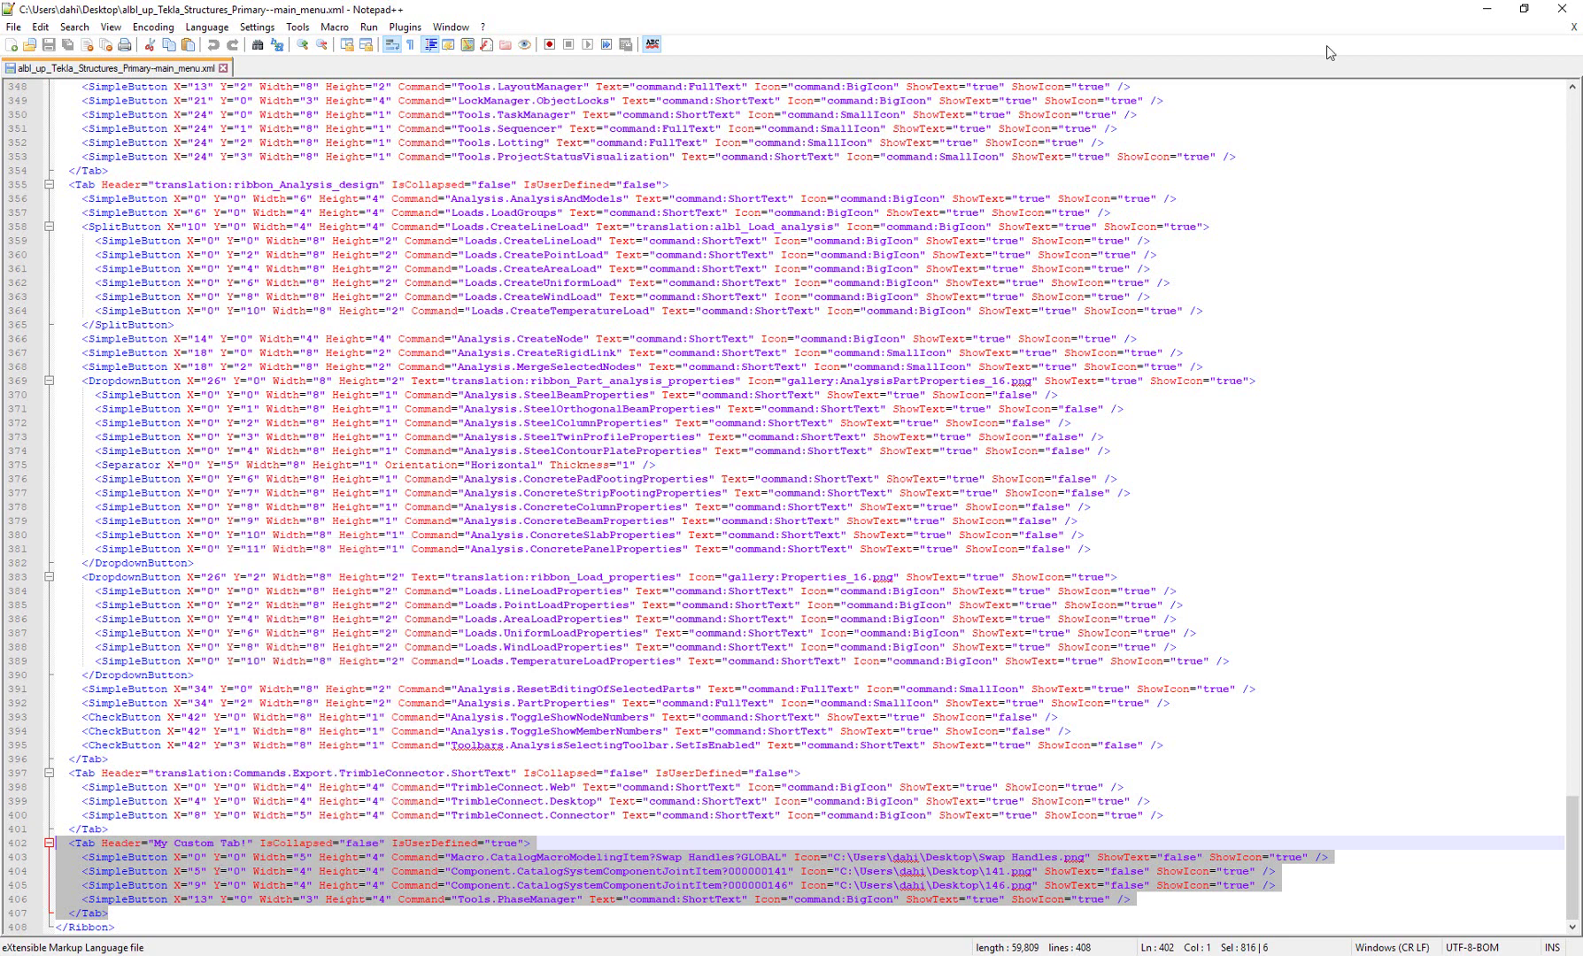
- Close Notepad++ and minimize Tekla and the folder window to clear the desktop
{"action": "left_click", "coordinate": [1563, 11]}
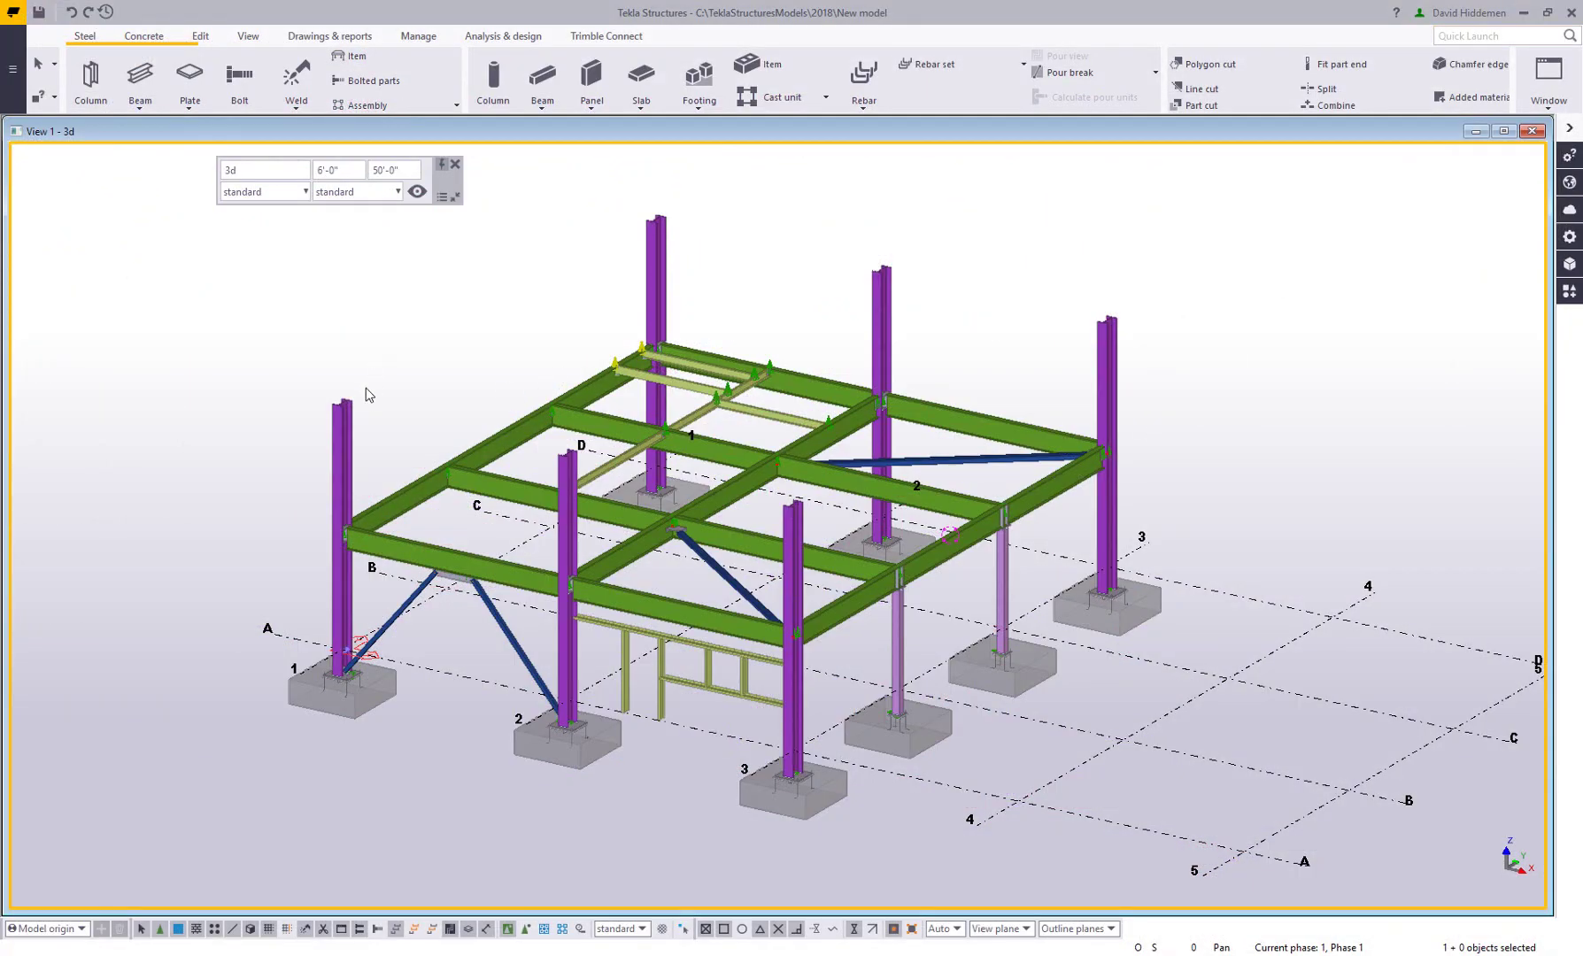
{"action": "left_click", "coordinate": [1522, 16]}
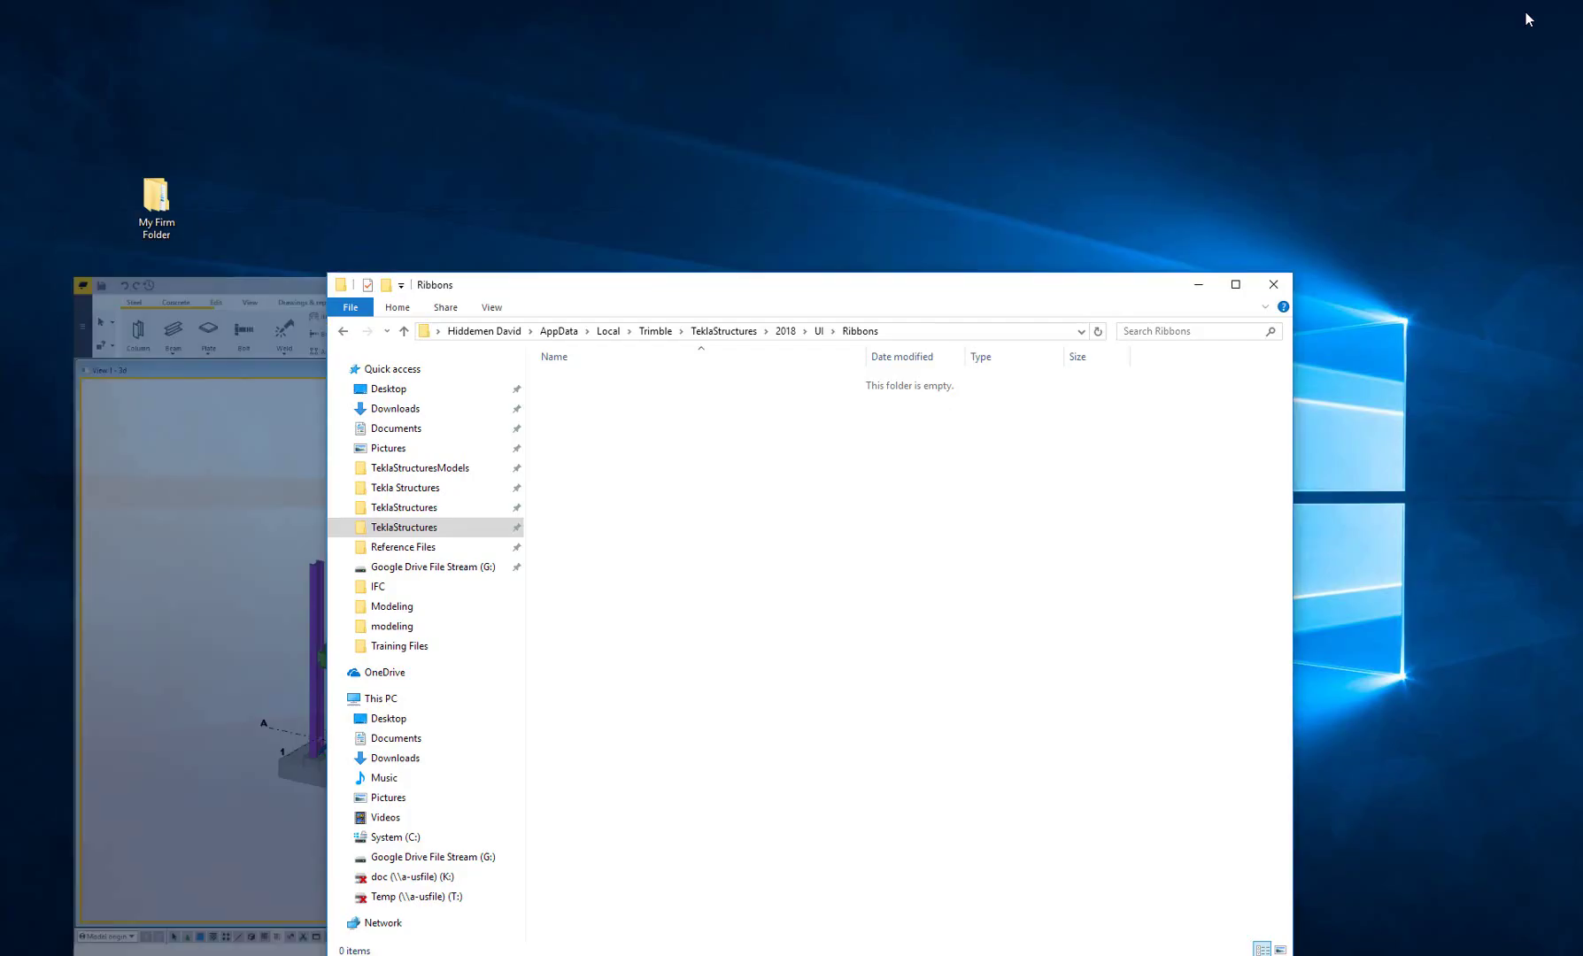
{"action": "left_click", "coordinate": [1199, 284]}
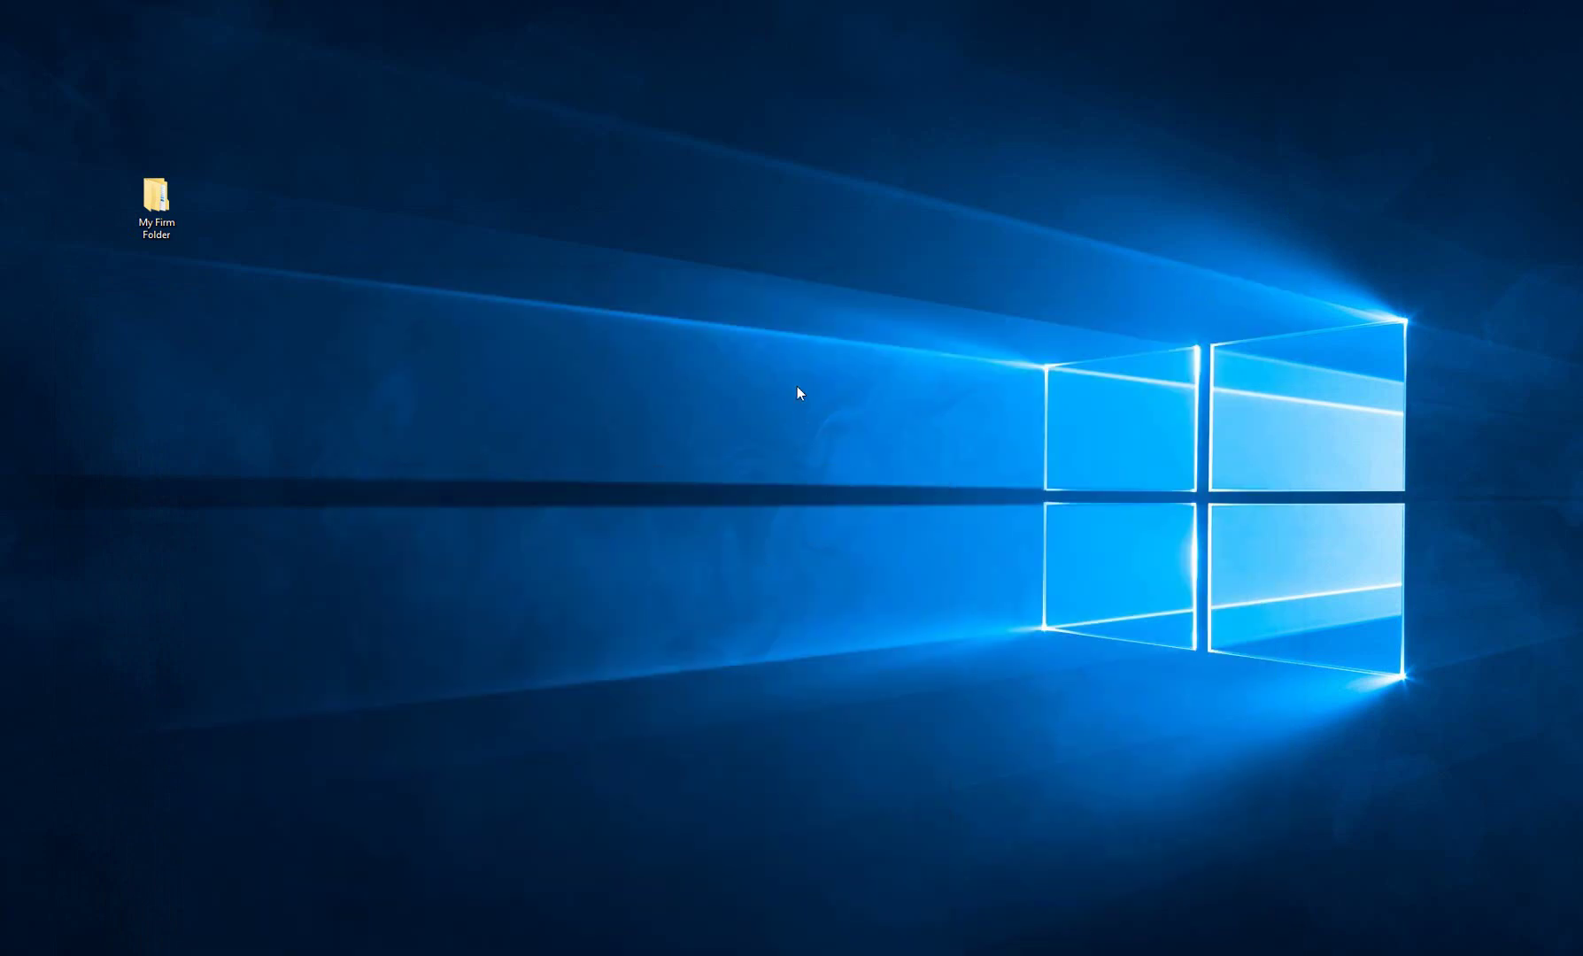
- Create a new desktop text document named My Custom Tab.xml, accepting the extension change
{"action": "right_click", "coordinate": [660, 283]}
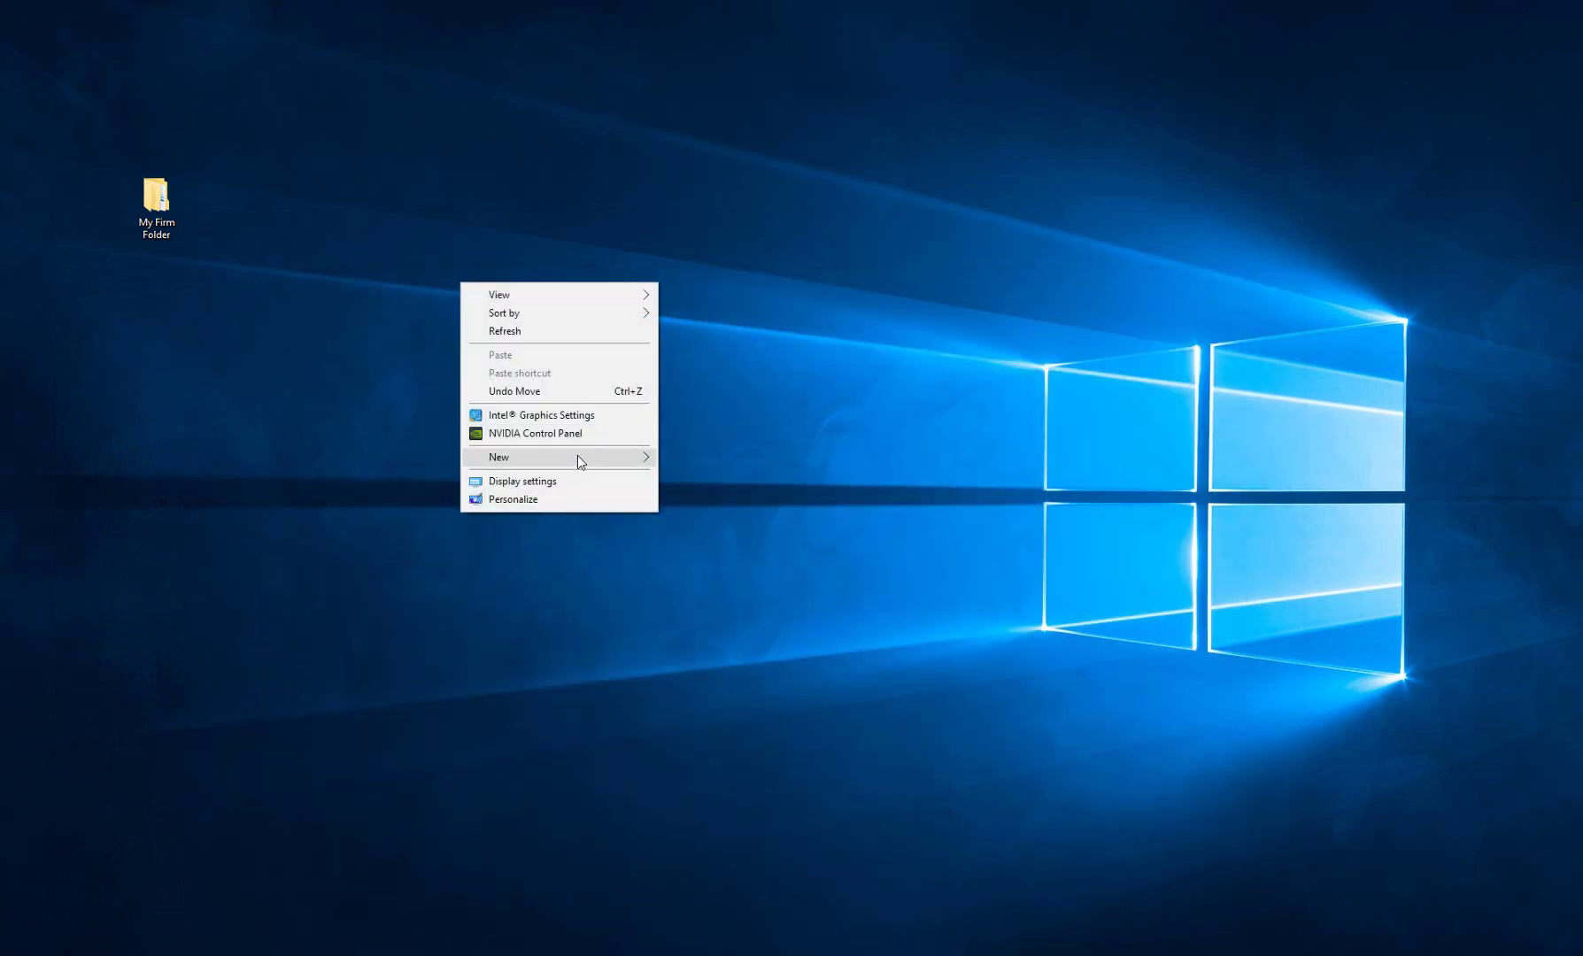
{"action": "mouse_move", "coordinate": [509, 459]}
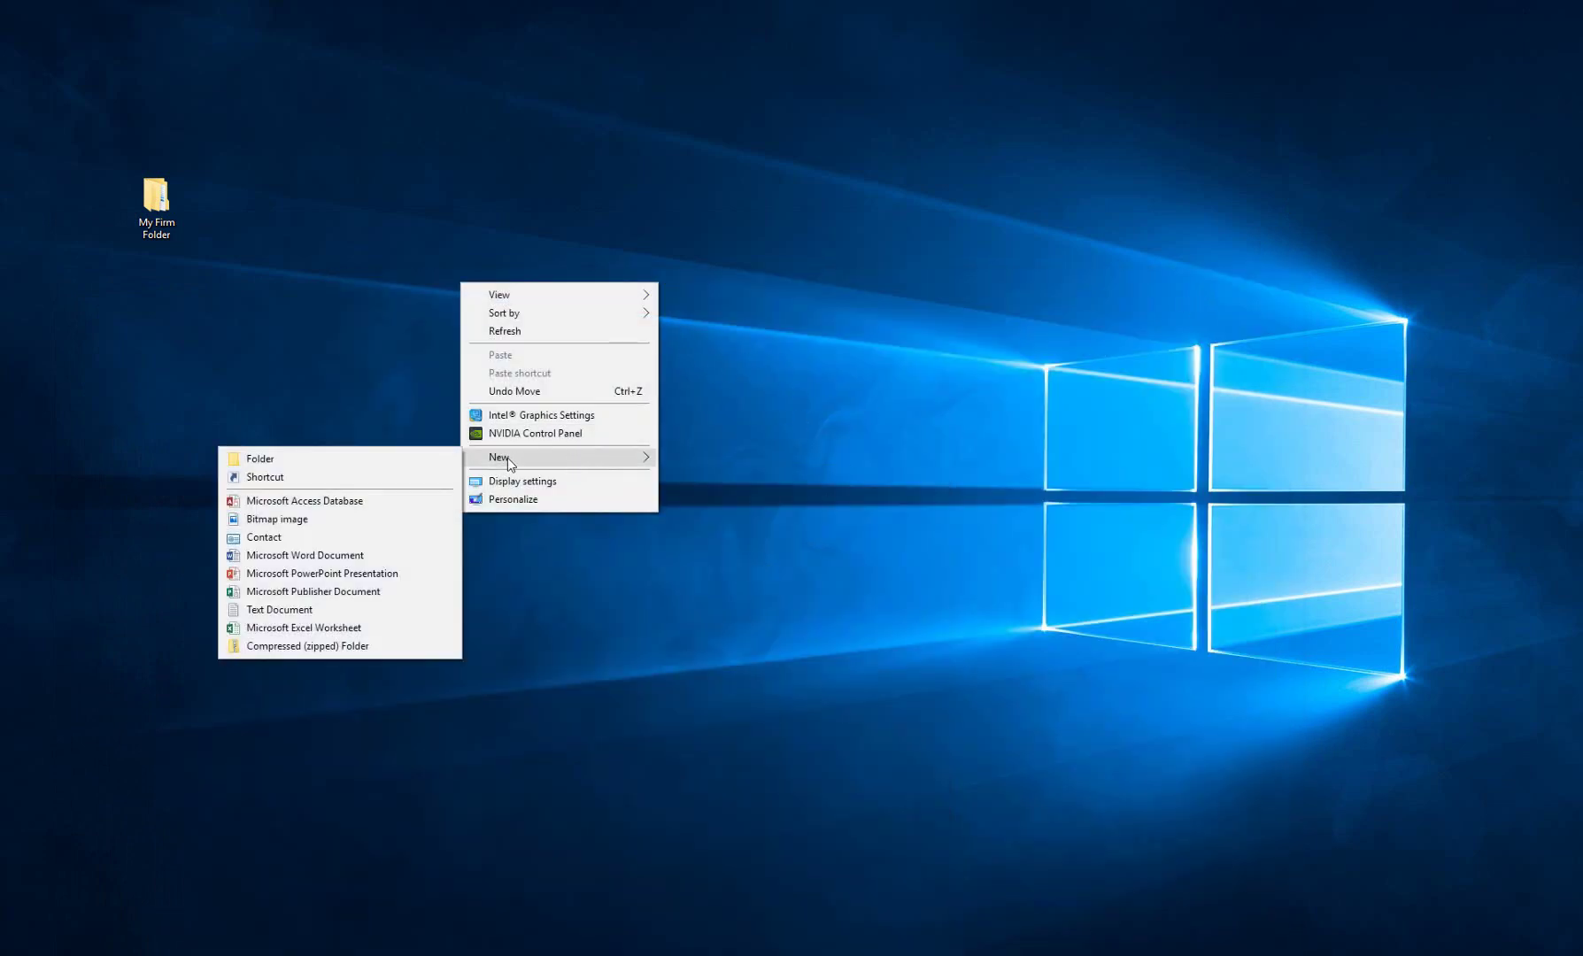
{"action": "left_click", "coordinate": [312, 610]}
{"action": "left_click_drag", "start_coordinate": [691, 320], "coordinate": [549, 255]}
{"action": "type", "text": "My Custom GTa"}
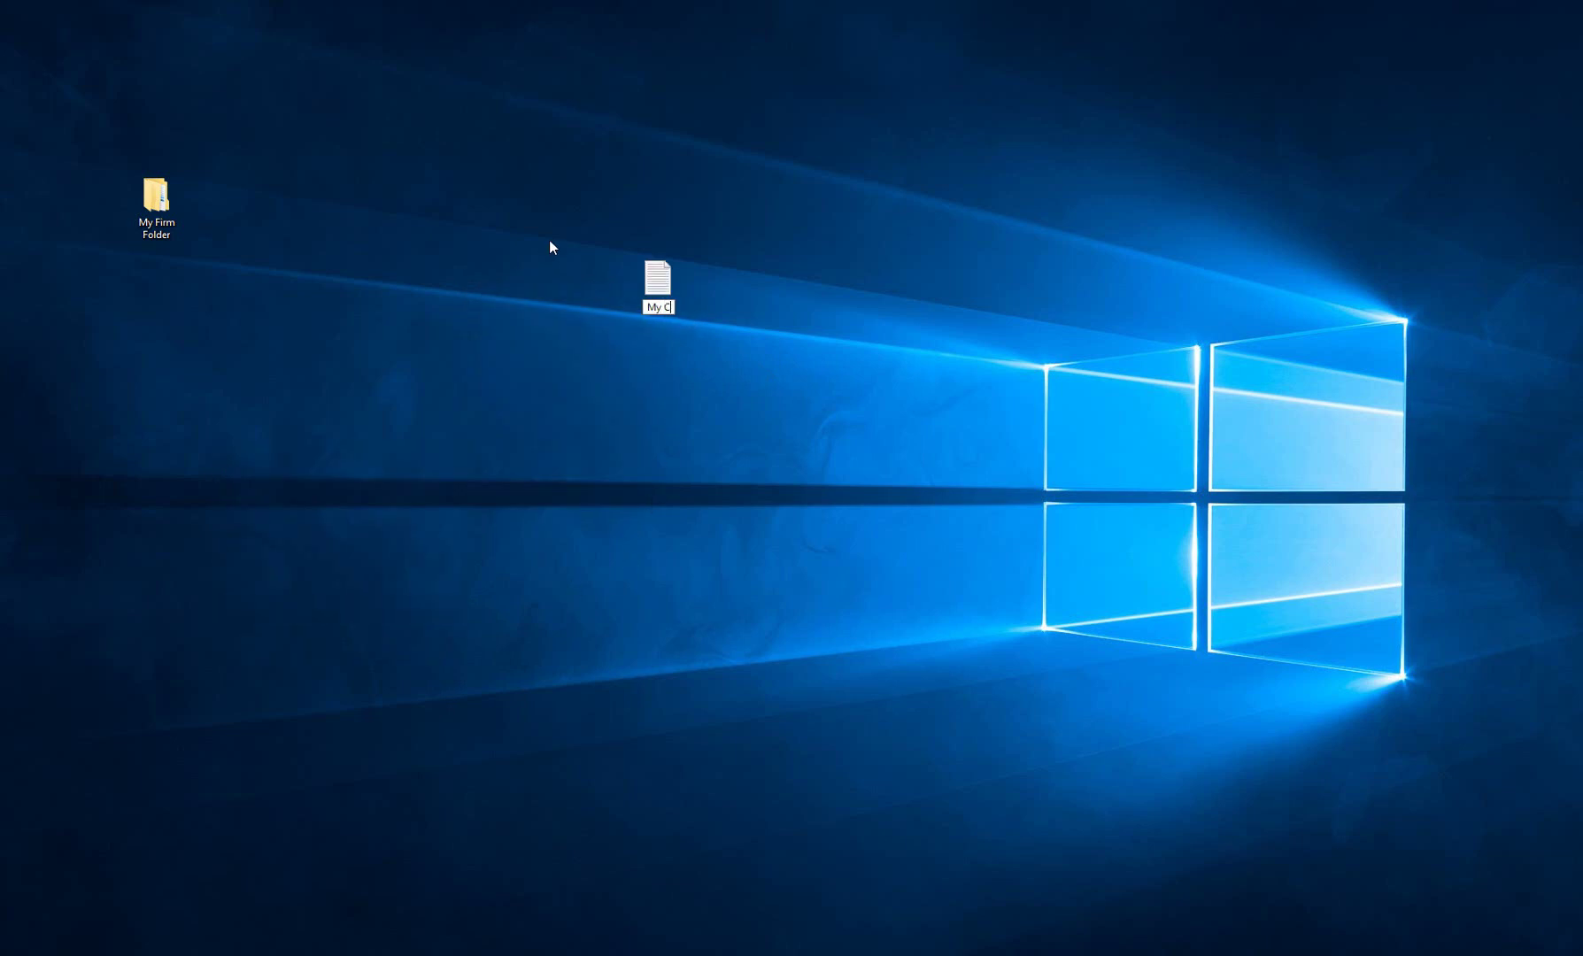
{"action": "key", "text": "BackSpace"}
{"action": "key", "text": "BackSpace"}
{"action": "key", "text": "BackSpace"}
{"action": "type", "text": "Tab.xml"}
{"action": "key", "text": "Return"}
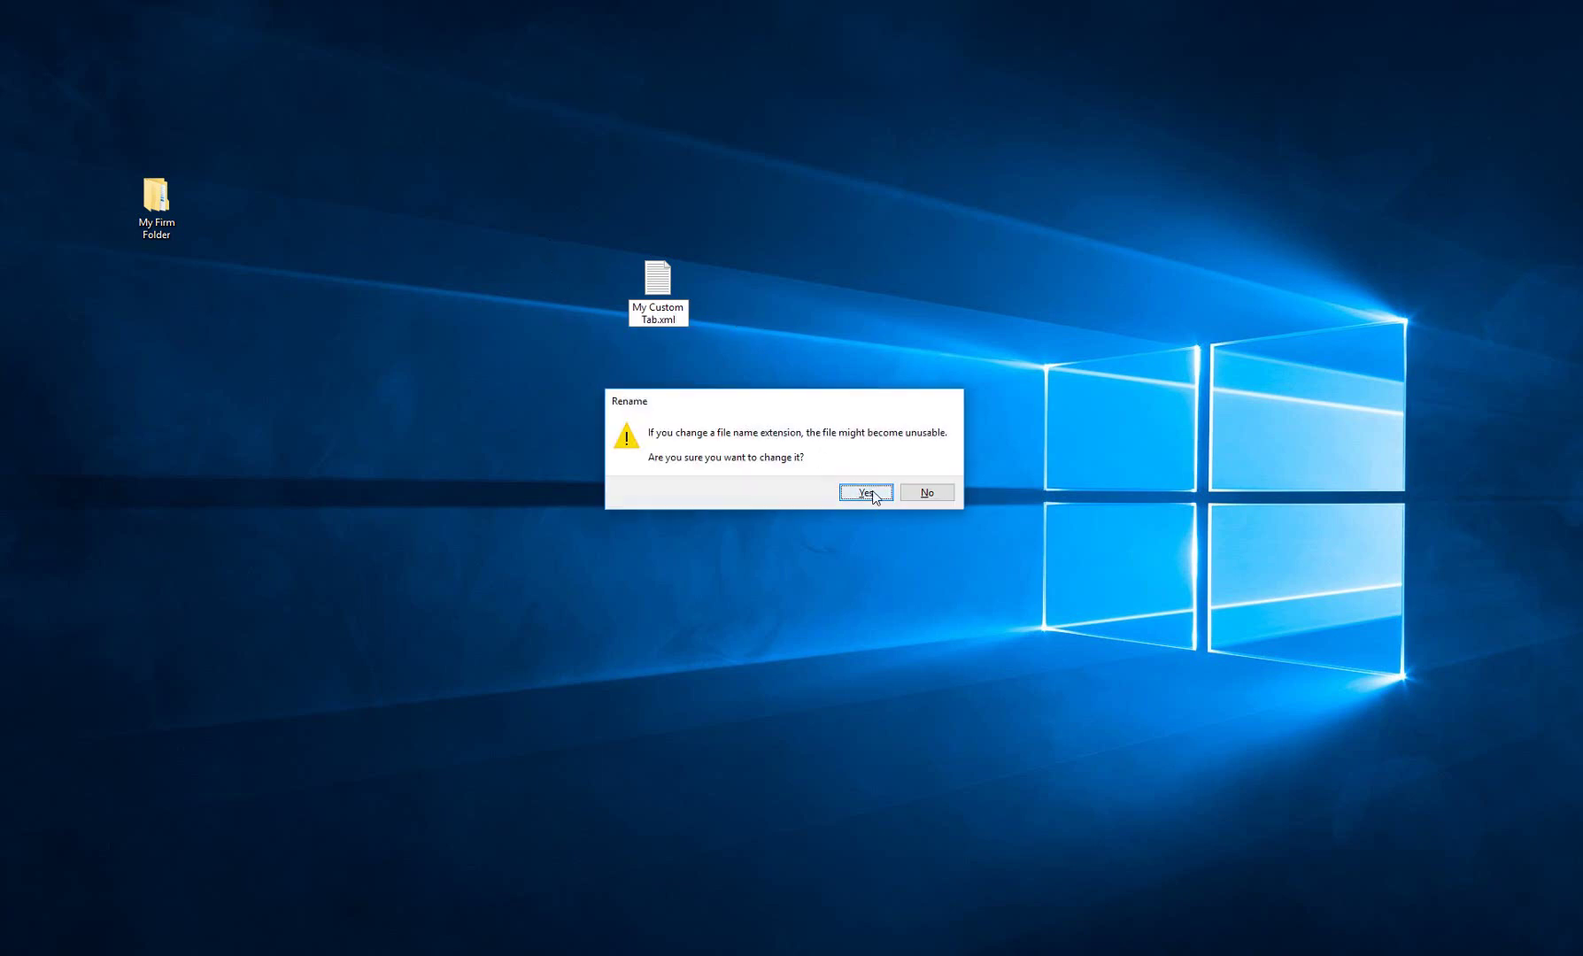
{"action": "left_click", "coordinate": [866, 492]}
{"action": "right_click", "coordinate": [647, 276]}
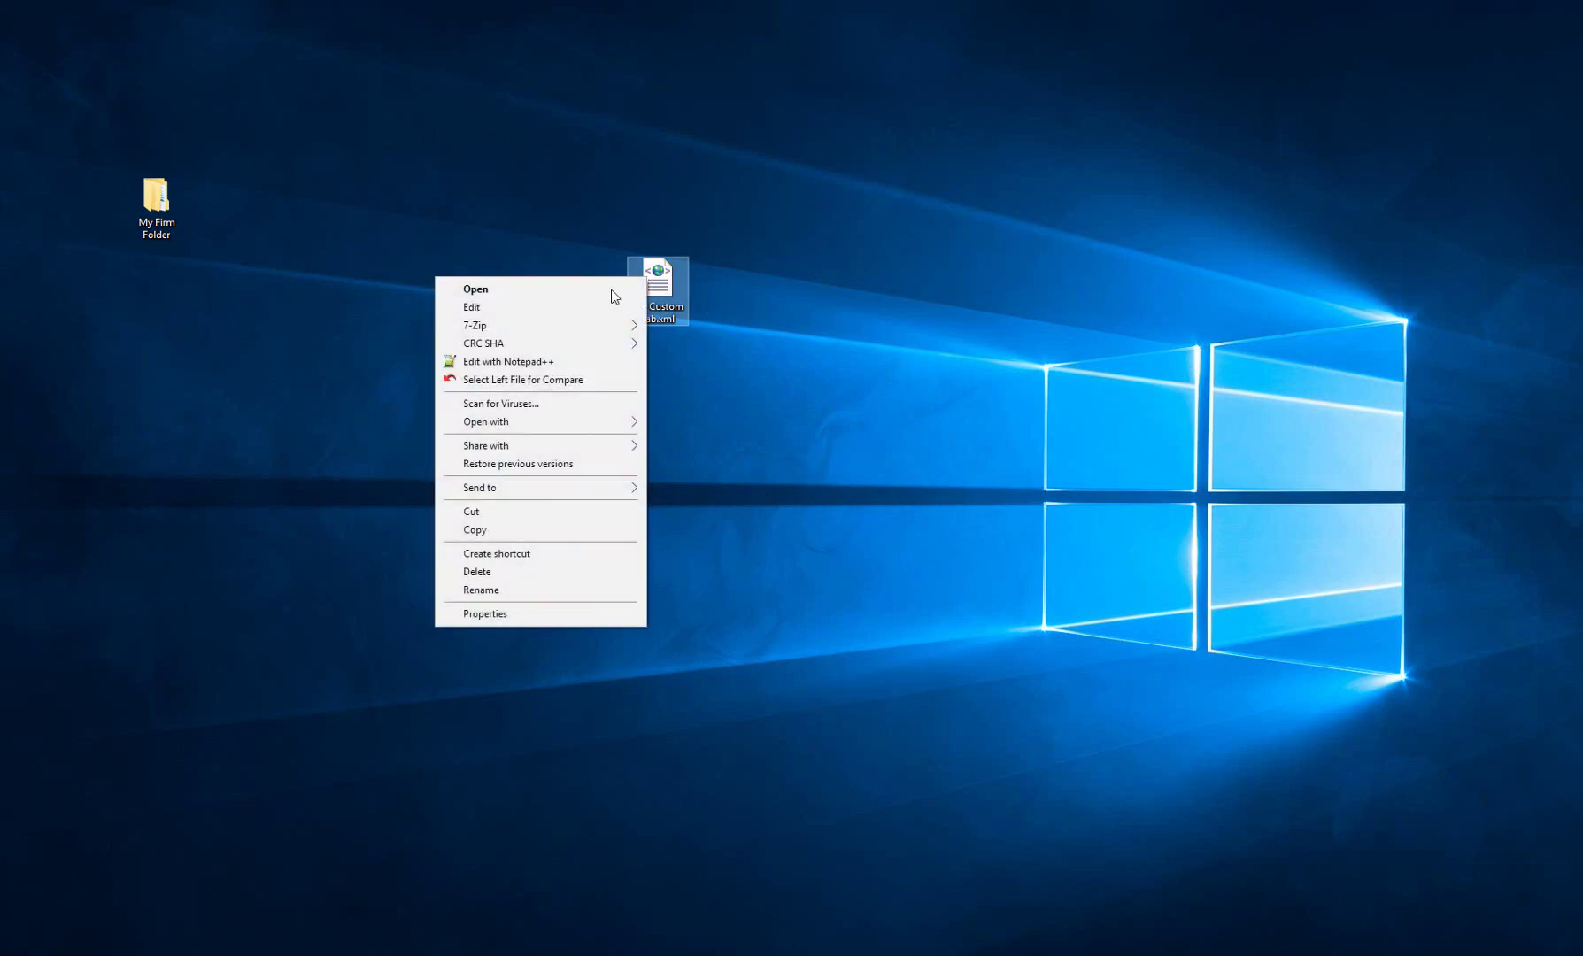
- Paste the copied tab definition into My Custom Tab.xml and save it while closing Notepad++
{"action": "left_click", "coordinate": [550, 359]}
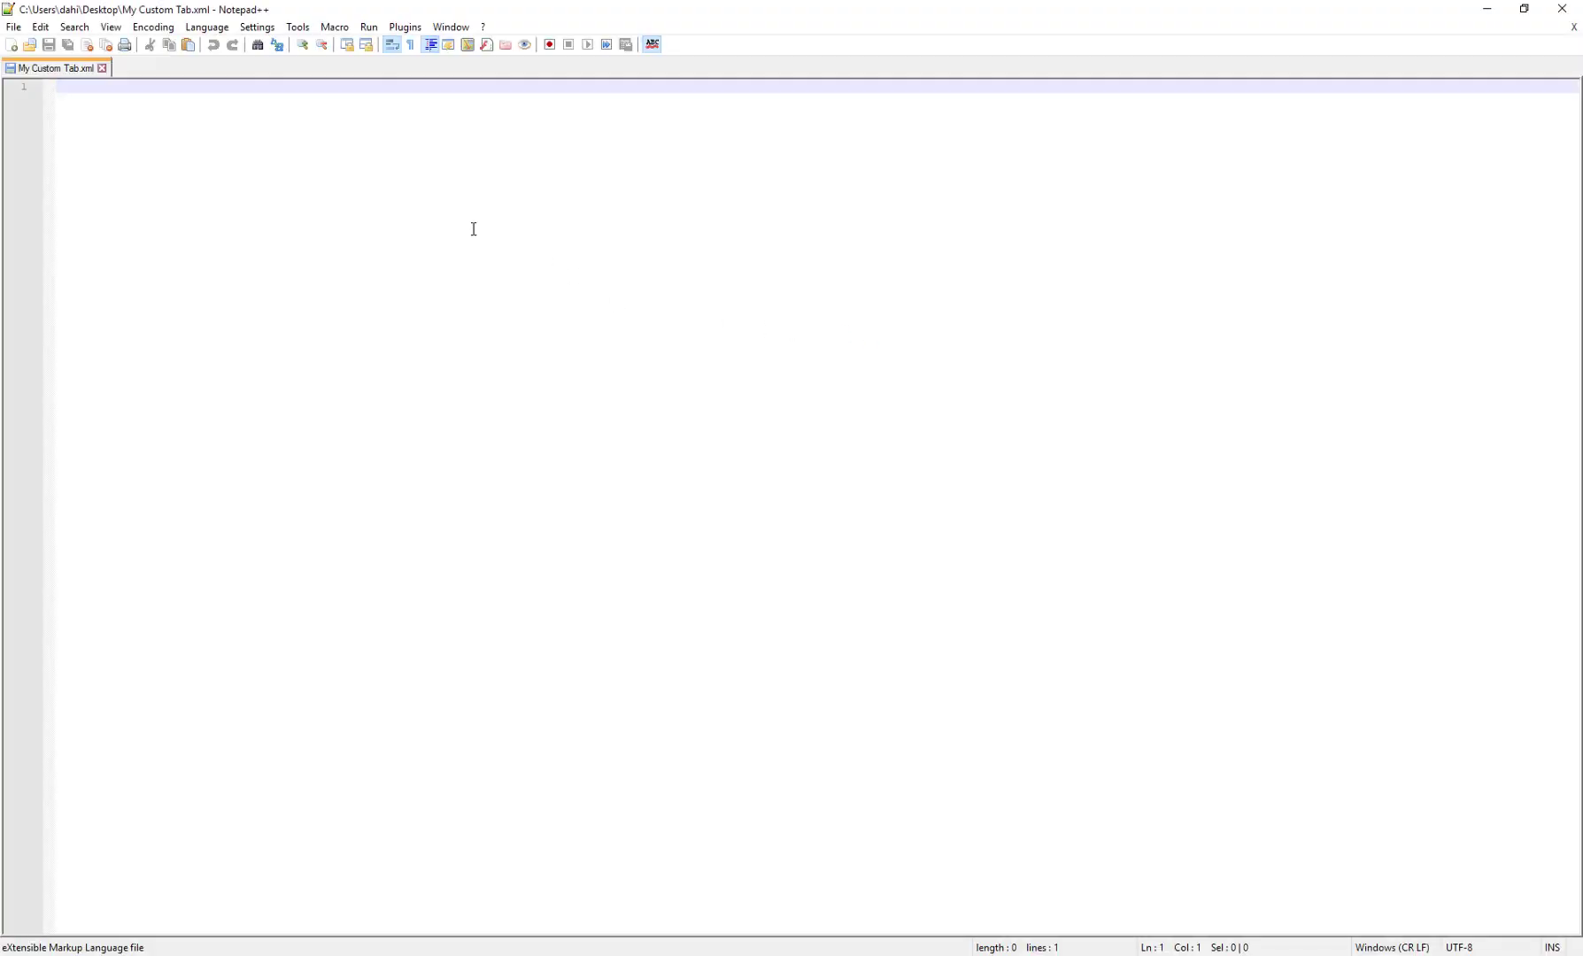
{"action": "type", "text": "<Tab Header=\"My Custom Tab!\" IsCollapsed=\"false\" IsUserDefined=\"true\">     <SimpleButton X=\"0\" Y=\"0\" Width=\"5\" Height=\"4\" Command=\"Macro.CatalogMacroModelingItem?Swap Handles?GLOBAL\" Icon=\"C:\\Users\\dahi\\Desktop\\Swap Handles.png\" ShowText=\"false\" ShowIcon=\"true\" />     <SimpleButton X=\"5\" Y=\"0\" Width=\"4\" Height=\"4\" Command=\"Component.CatalogSystemComponentJointItem?000000141\" Icon=\"C:\\Users\\dahi\\Desktop\\141.png\" ShowText=\"false\" ShowIcon=\"true\" />     <SimpleButton X=\"9\" Y=\"0\" Width=\"4\" Height=\"4\" Command=\"Component.CatalogSystemComponentJointItem?000000146\" Icon=\"C:\\Users\\dahi\\Desktop\\146.png\" ShowText=\"false\" ShowIcon=\"true\" />     <SimpleButton X=\"13\" Y=\"0\" Width=\"3\" Height=\"4\" Command=\"Tools.PhaseManager\" Text=\"command:ShortText\" Icon=\"command:BigIcon\" ShowText=\"true\" ShowIcon=\"true\" />   </Tab>"}
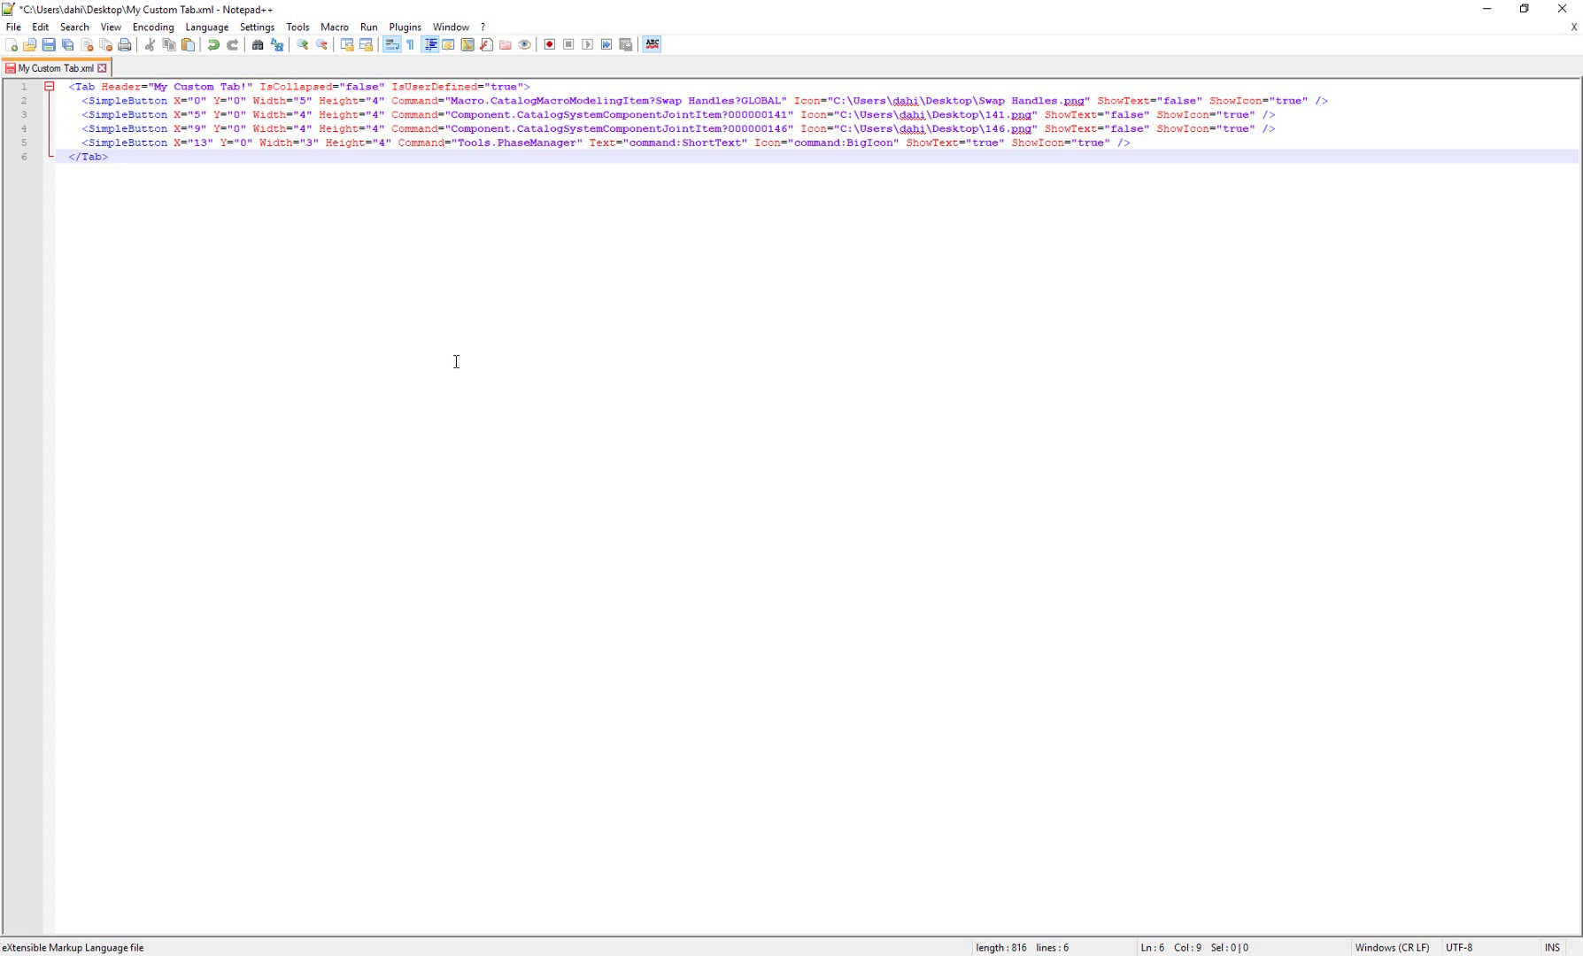
{"action": "left_click", "coordinate": [1561, 8]}
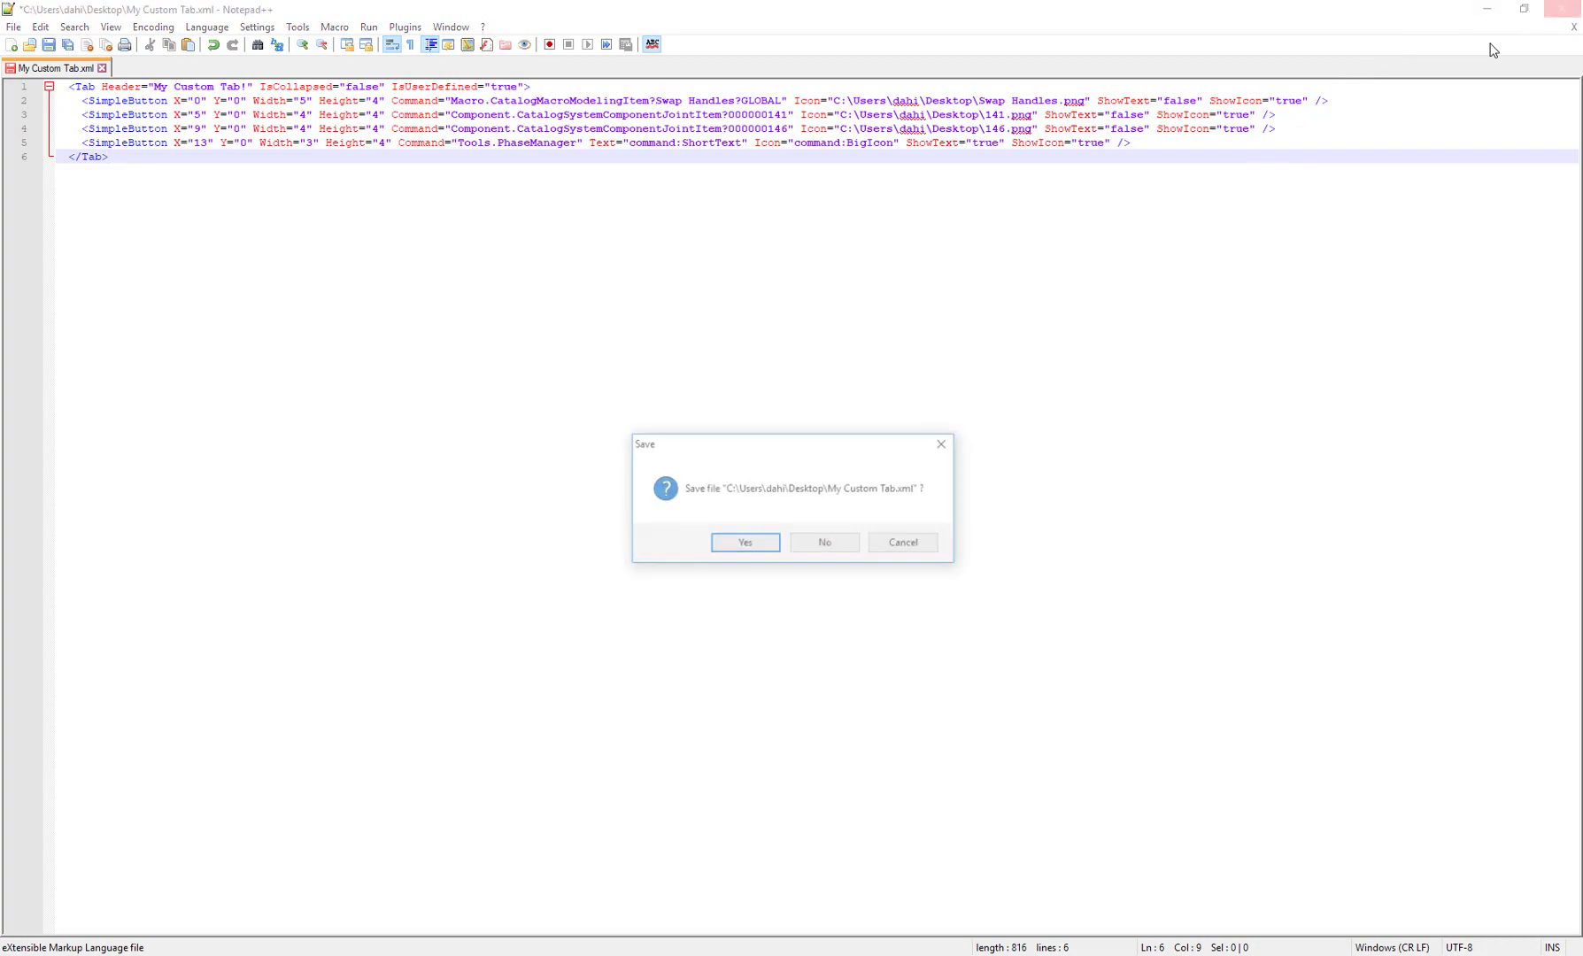
{"action": "left_click", "coordinate": [757, 545]}
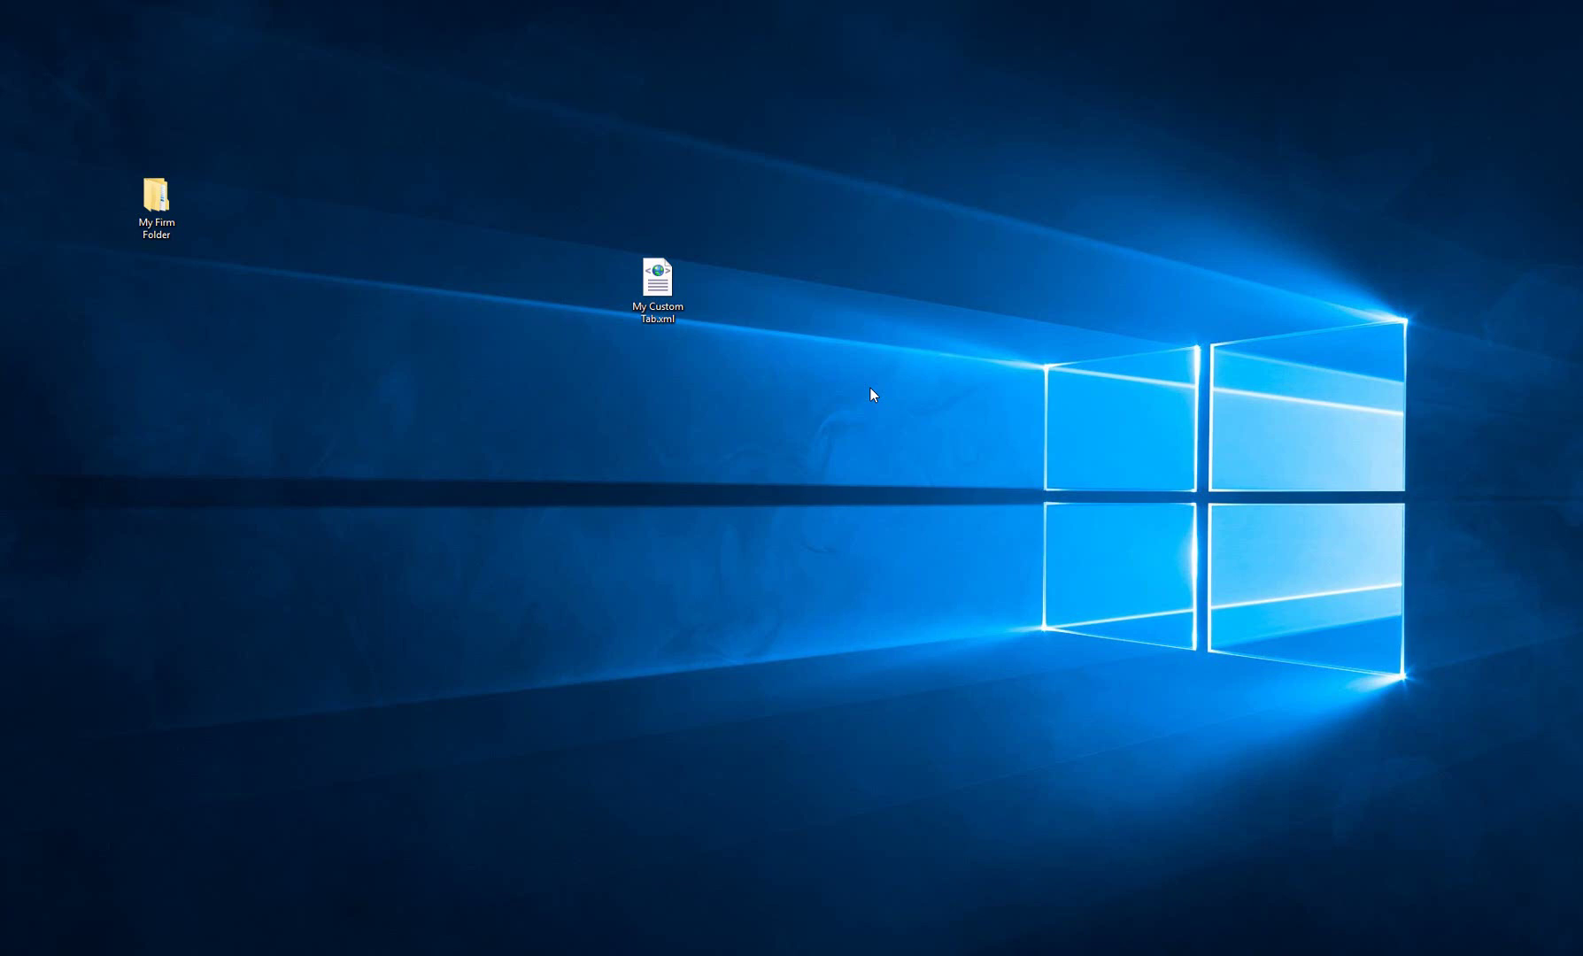
- Move the My Custom Tab.xml icon clear of the Ribbons window, then minimize that window
{"action": "left_click", "coordinate": [683, 299]}
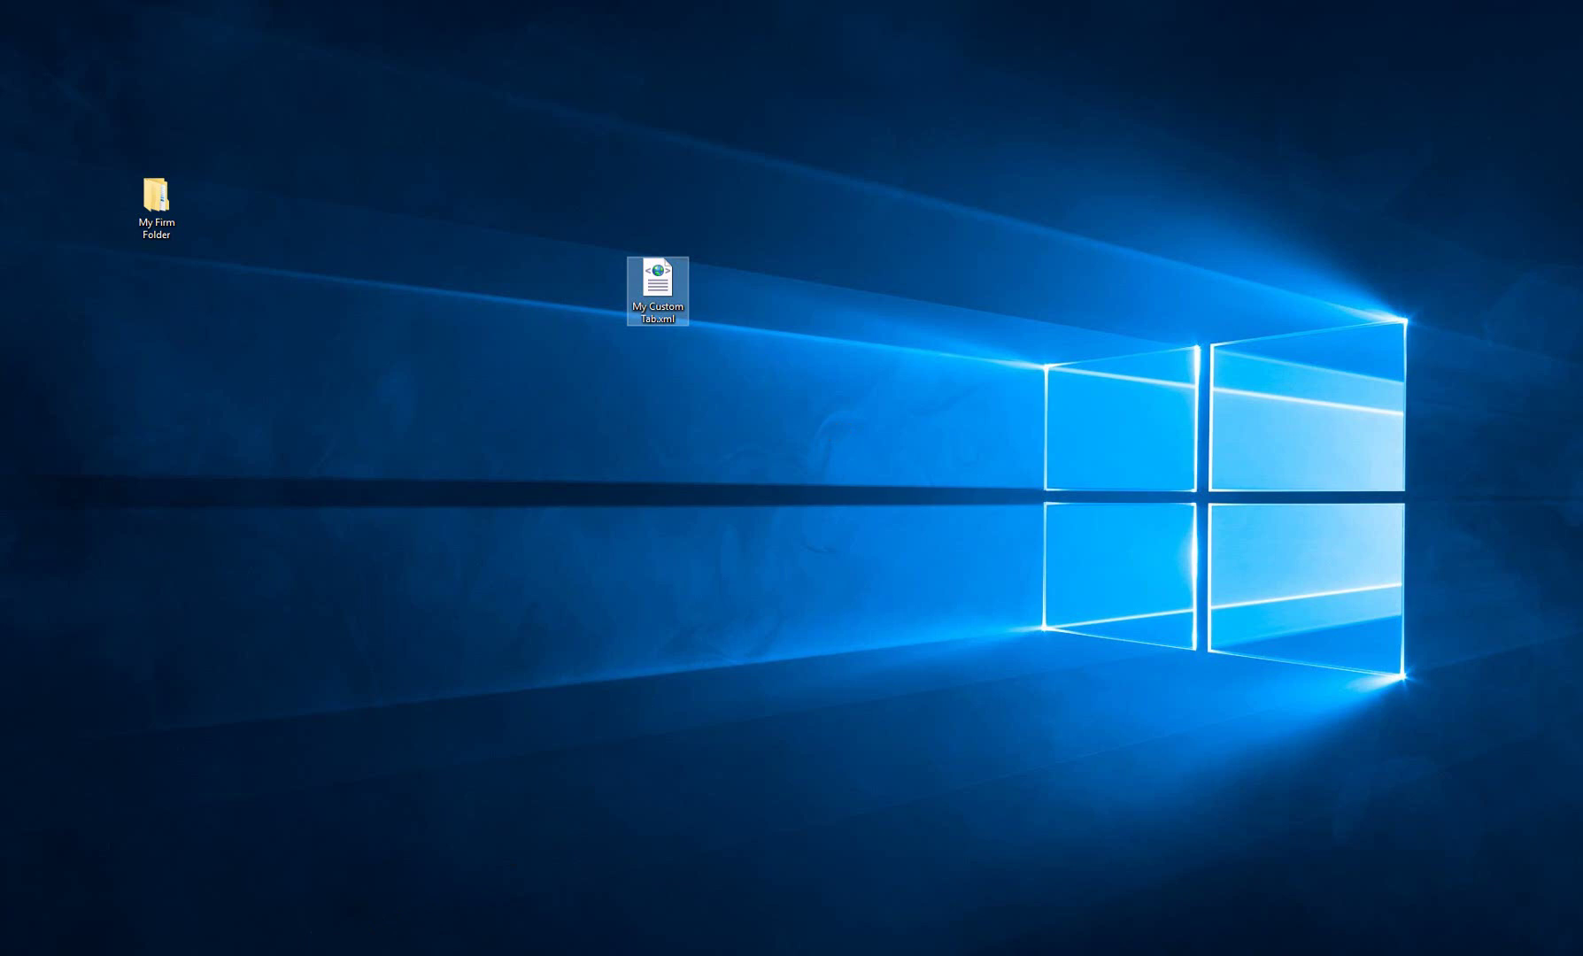
{"action": "mouse_move", "coordinate": [263, 954]}
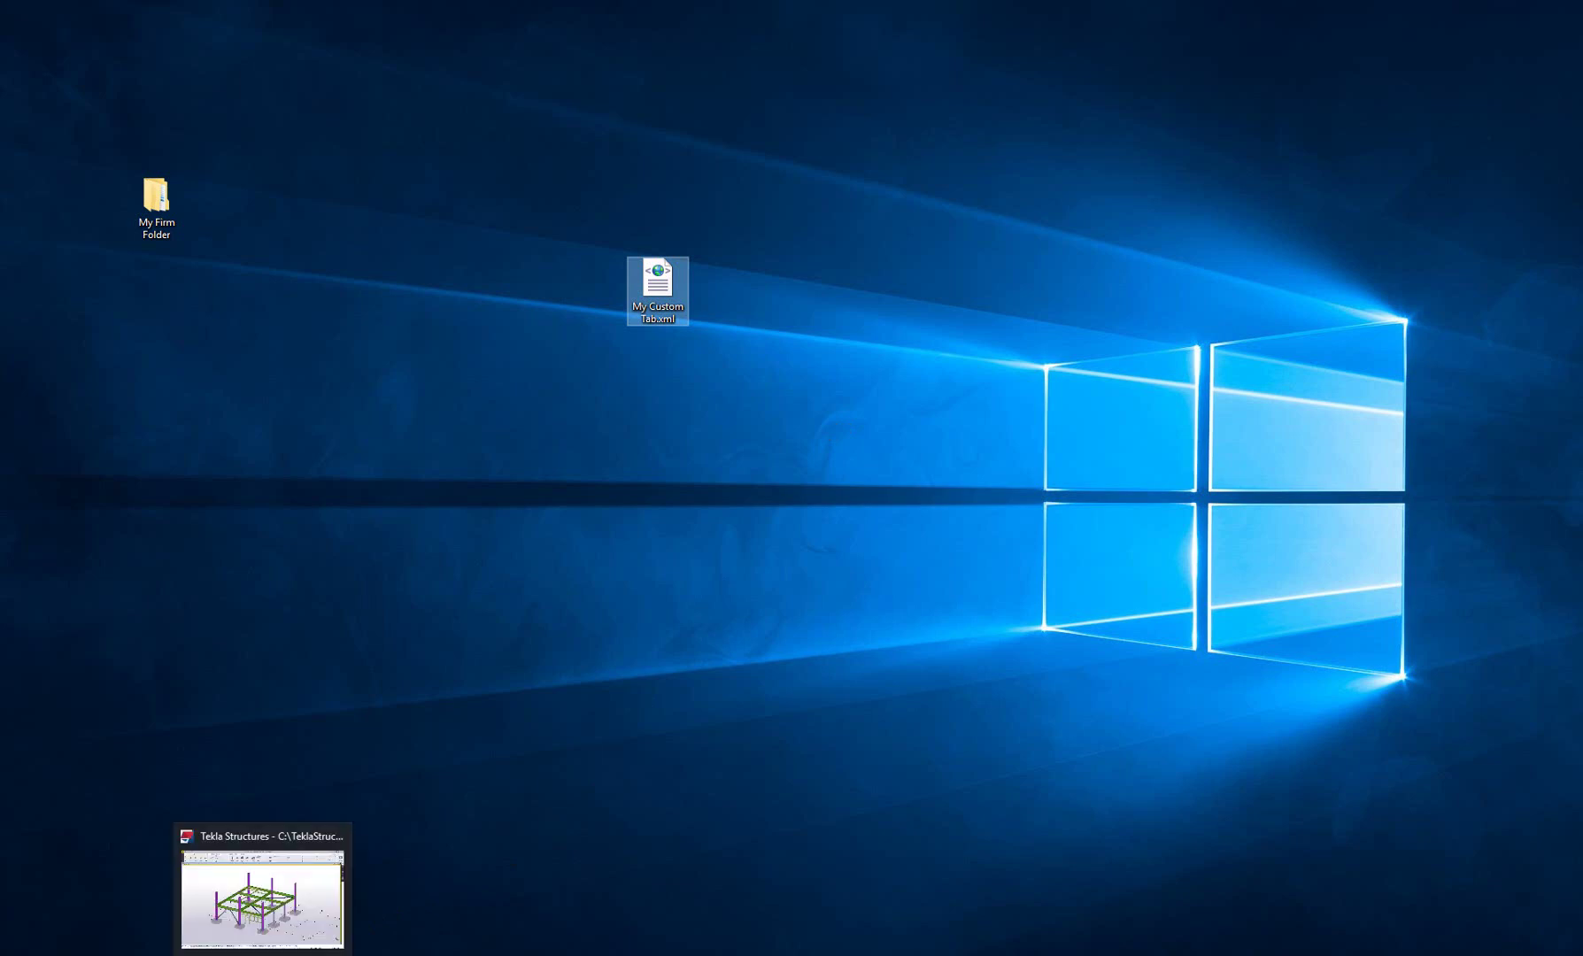
{"action": "left_click", "coordinate": [102, 954]}
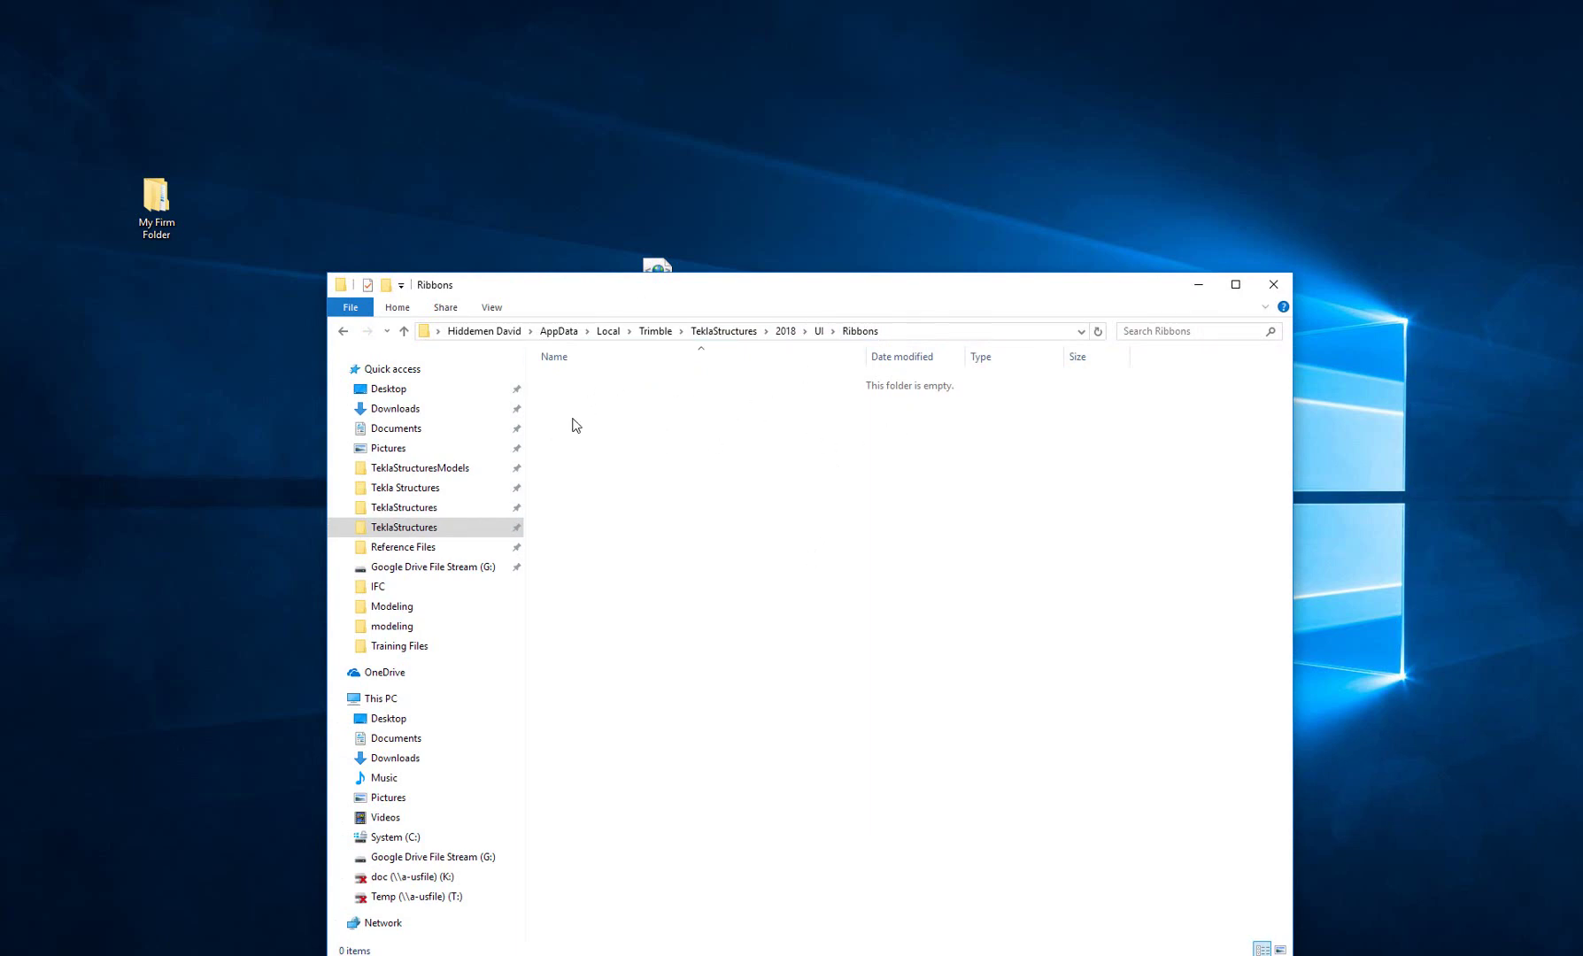
{"action": "left_click", "coordinate": [660, 266]}
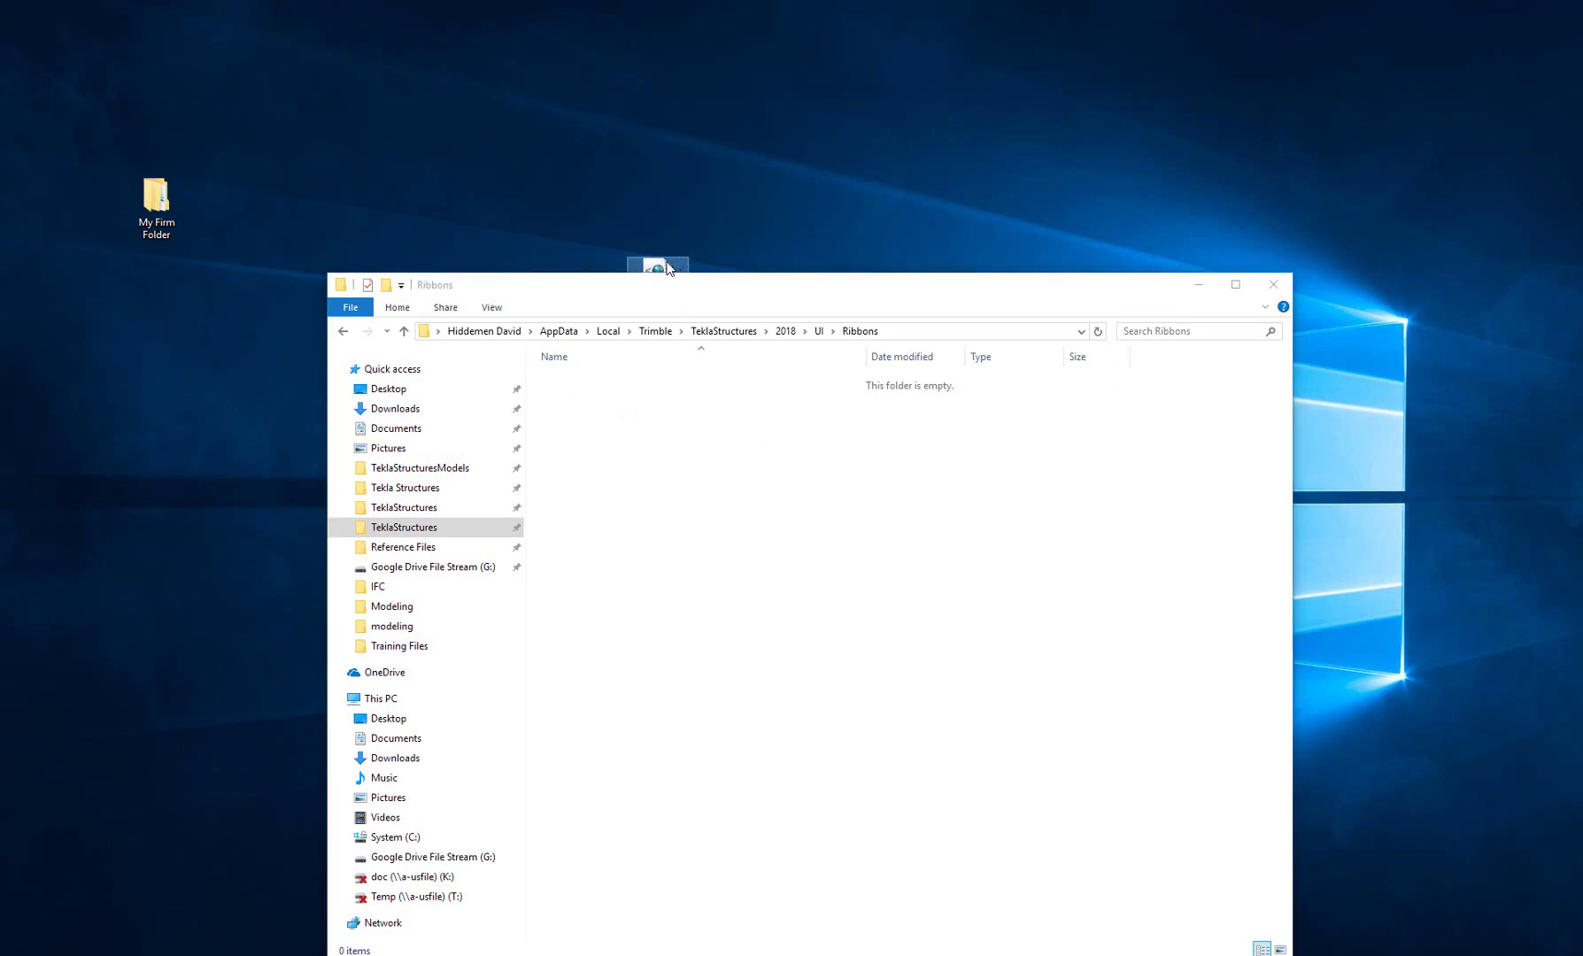
{"action": "left_click_drag", "start_coordinate": [669, 268], "coordinate": [731, 184]}
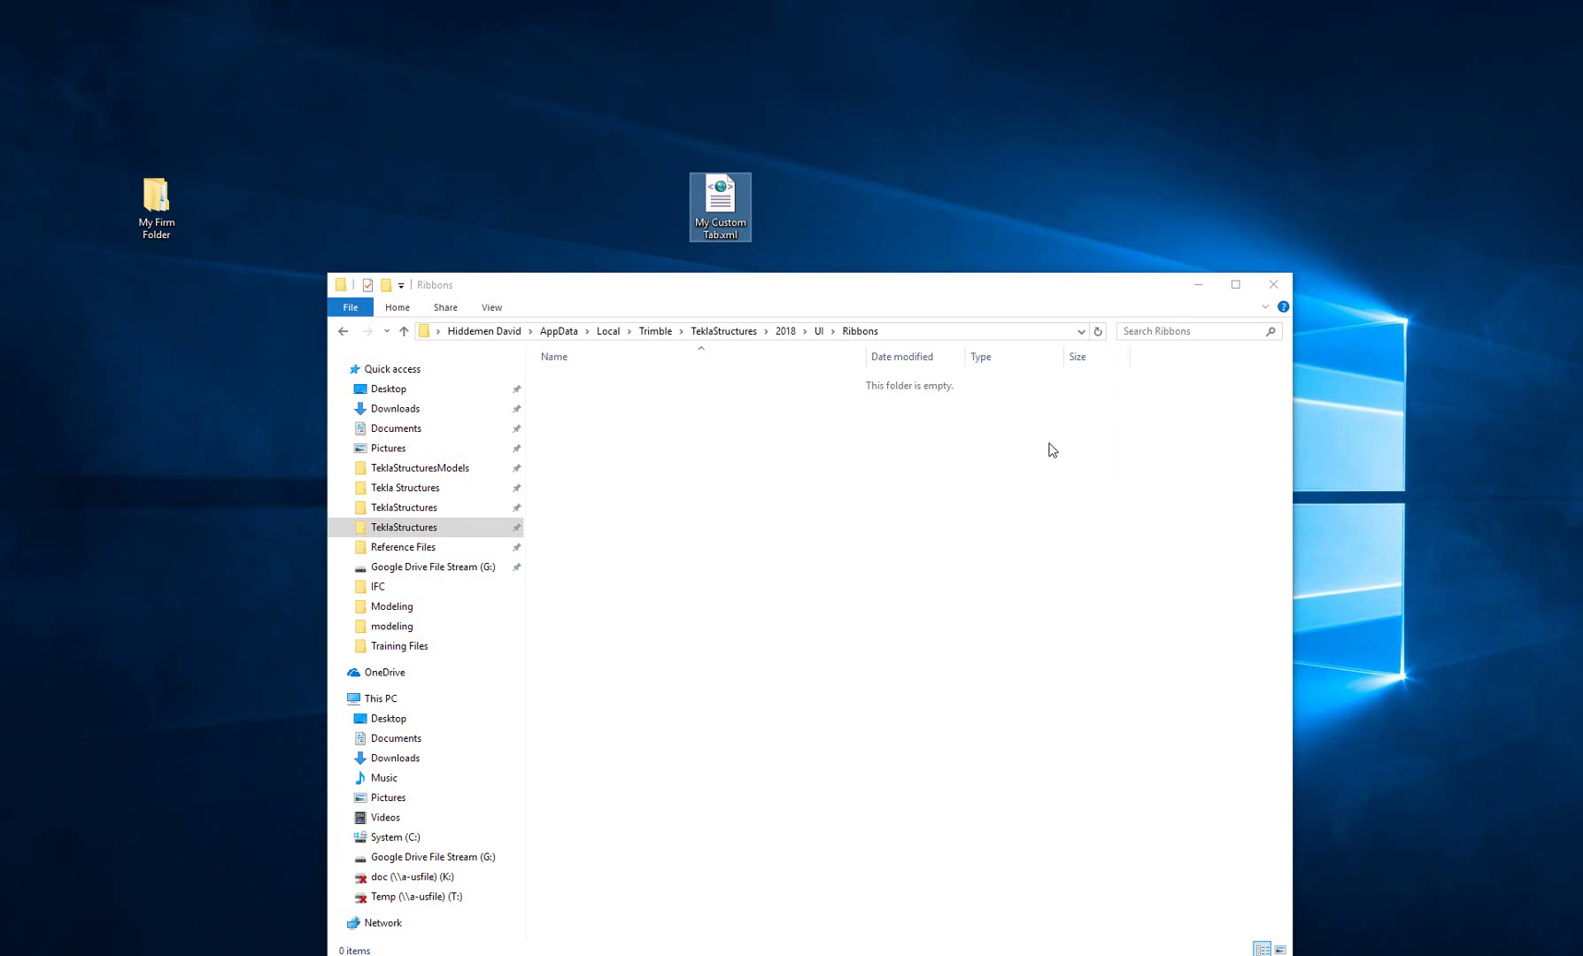
{"action": "left_click", "coordinate": [1198, 285]}
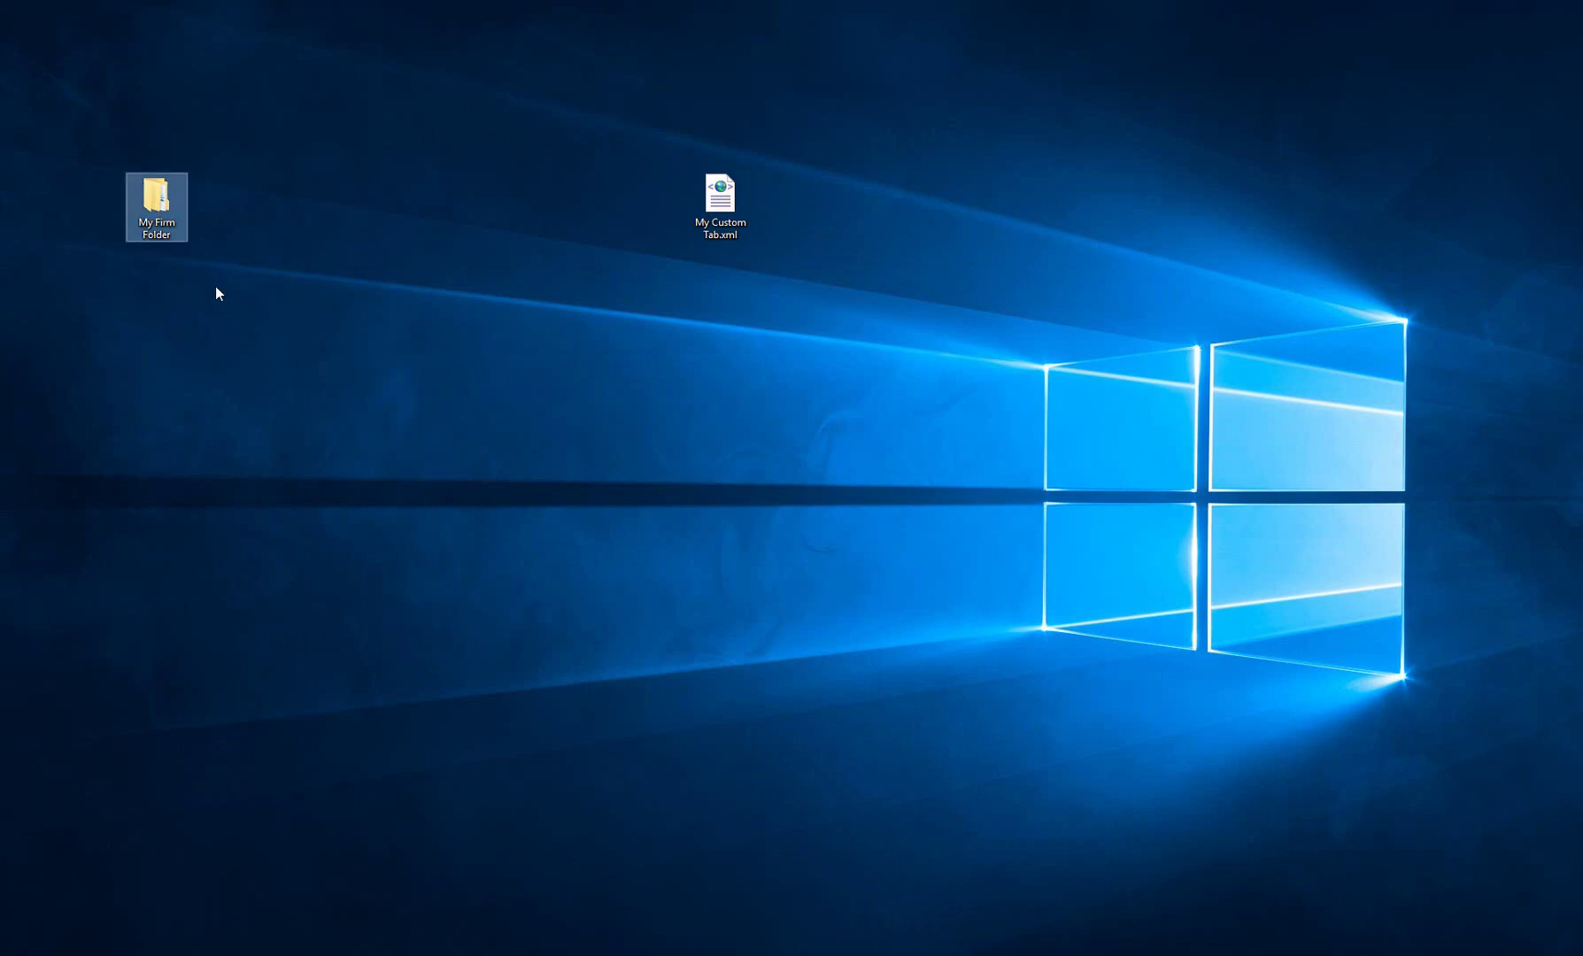
- Open My Firm Folder and position its window so My Custom Tab.xml stays visible
{"action": "double_click", "coordinate": [157, 203]}
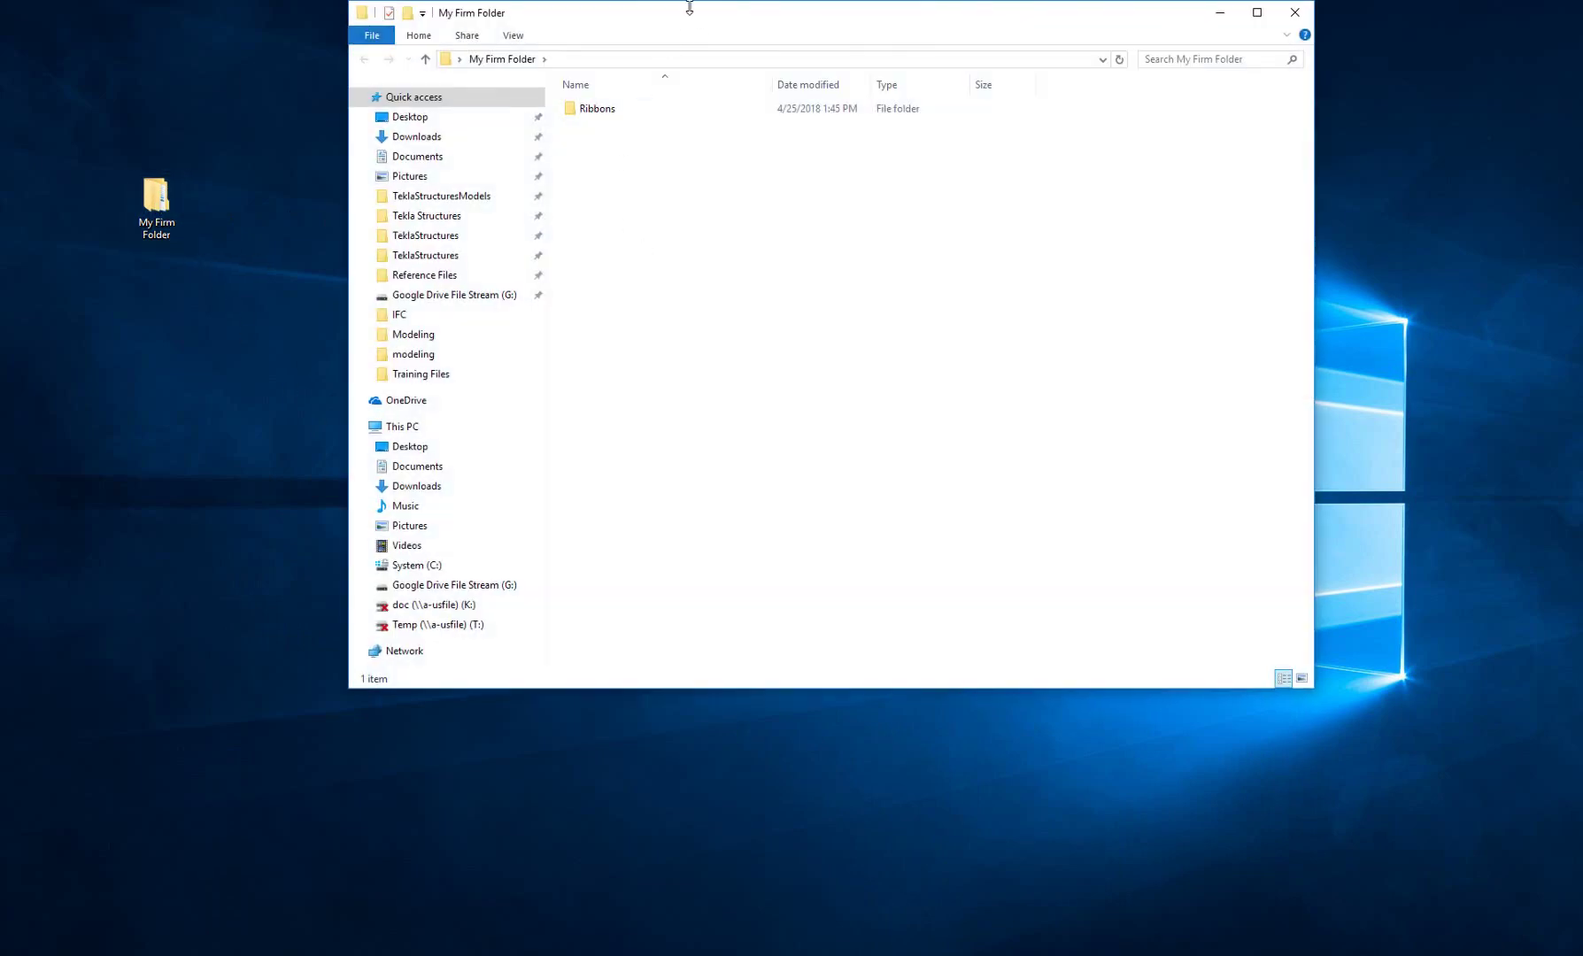
{"action": "left_click_drag", "start_coordinate": [689, 7], "coordinate": [644, 277]}
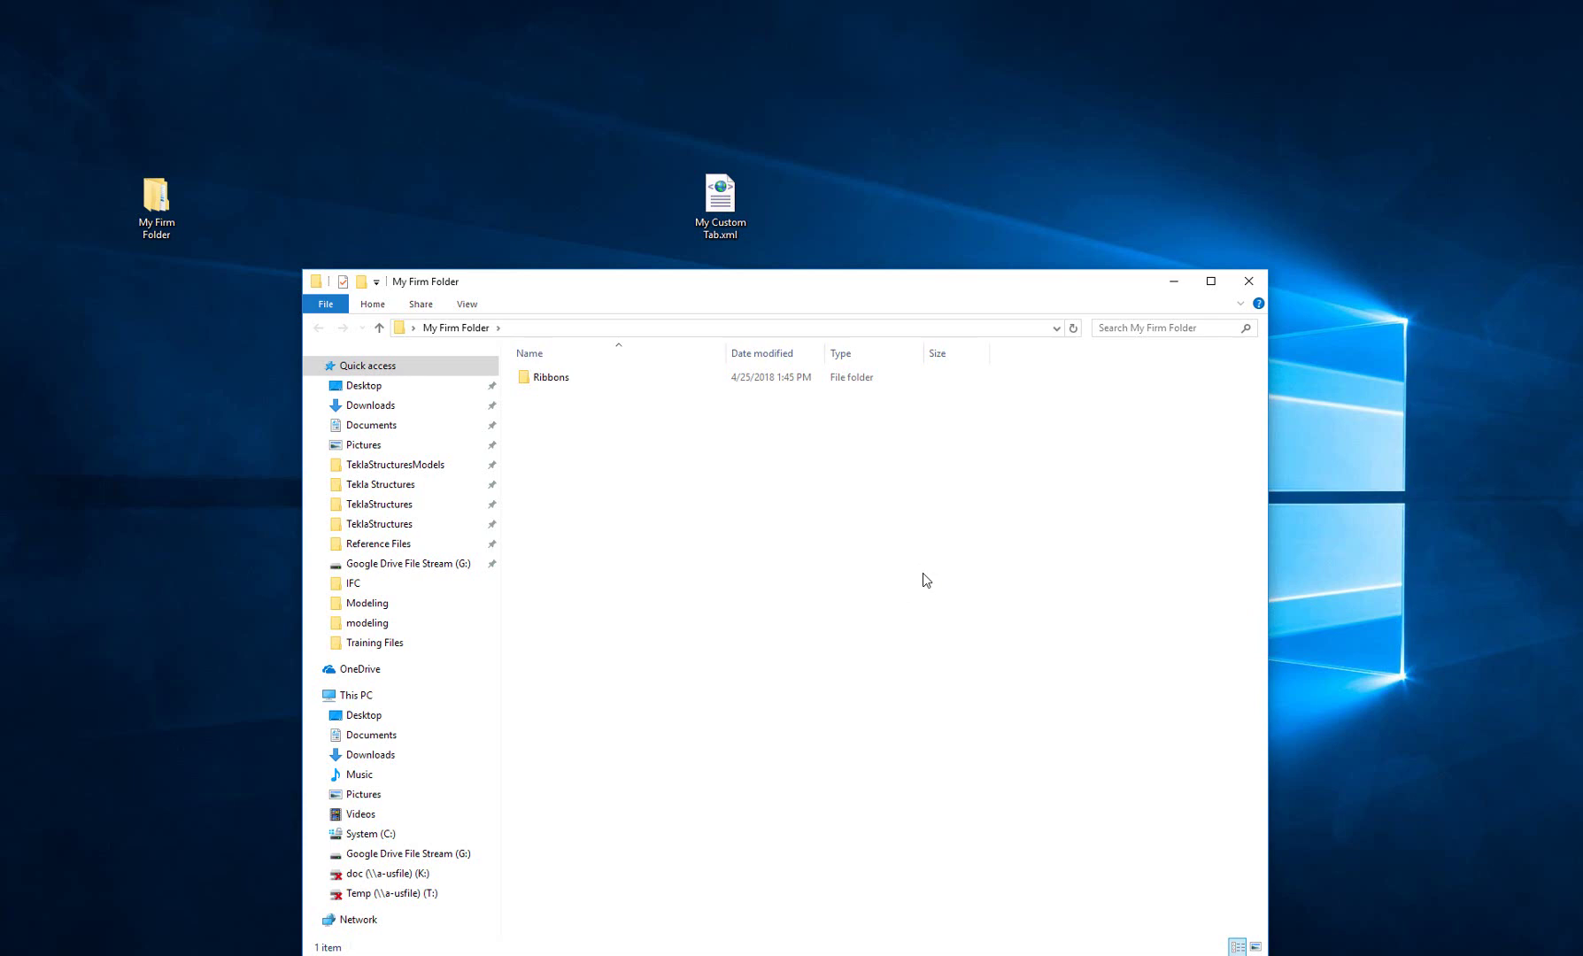
{"action": "left_click_drag", "start_coordinate": [751, 283], "coordinate": [735, 300]}
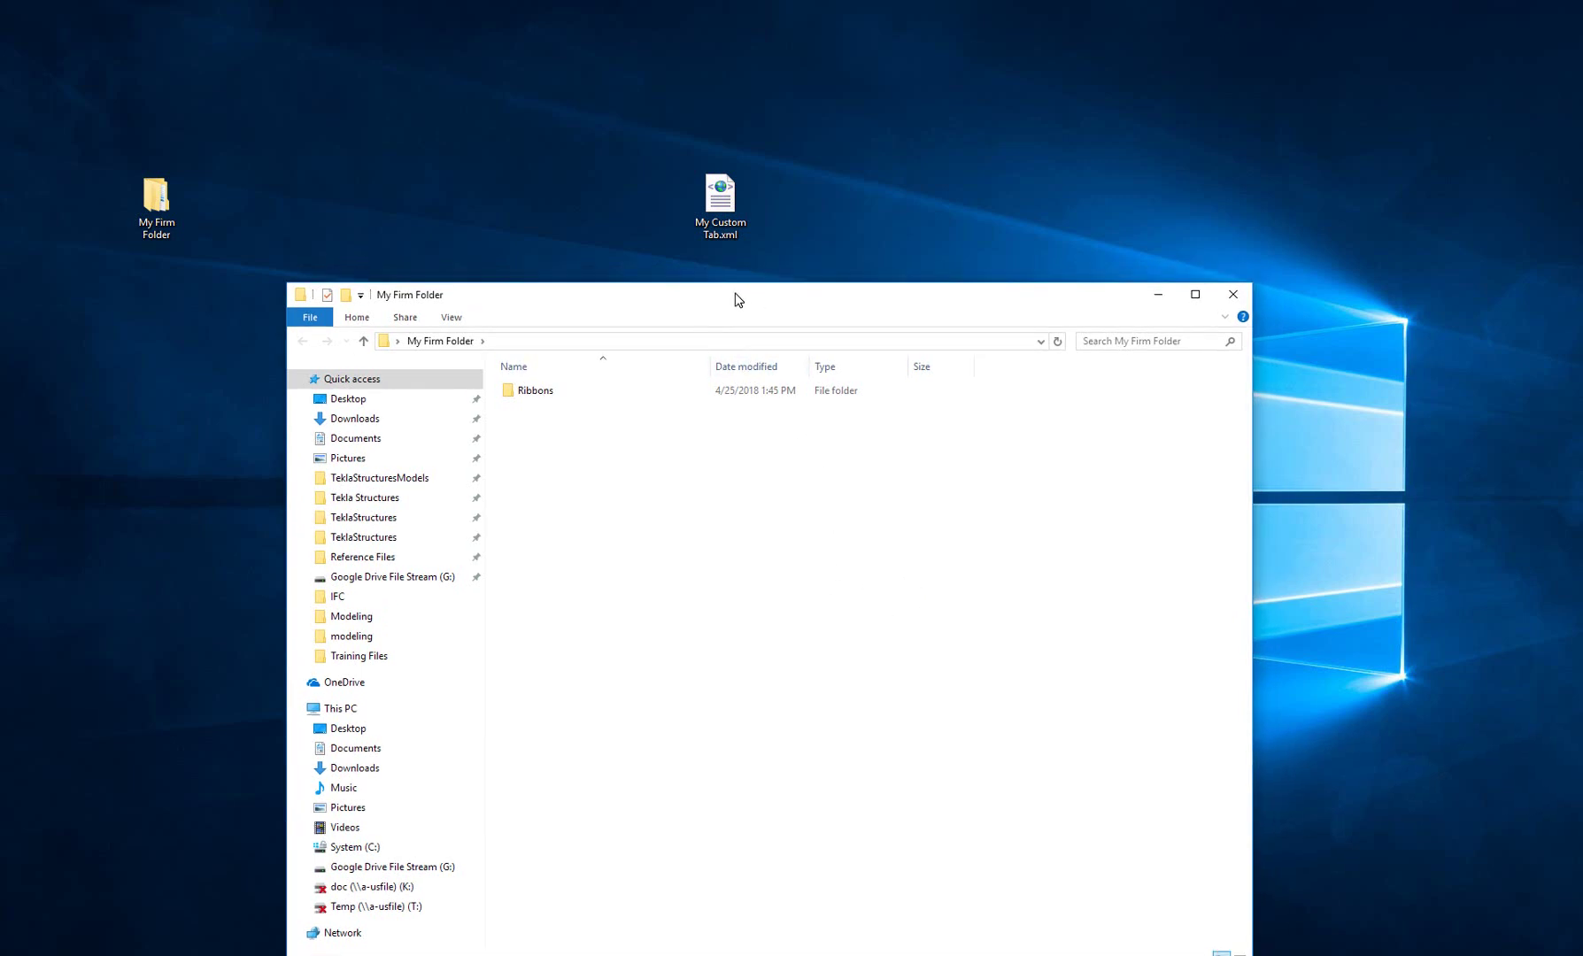
{"action": "left_click", "coordinate": [168, 206]}
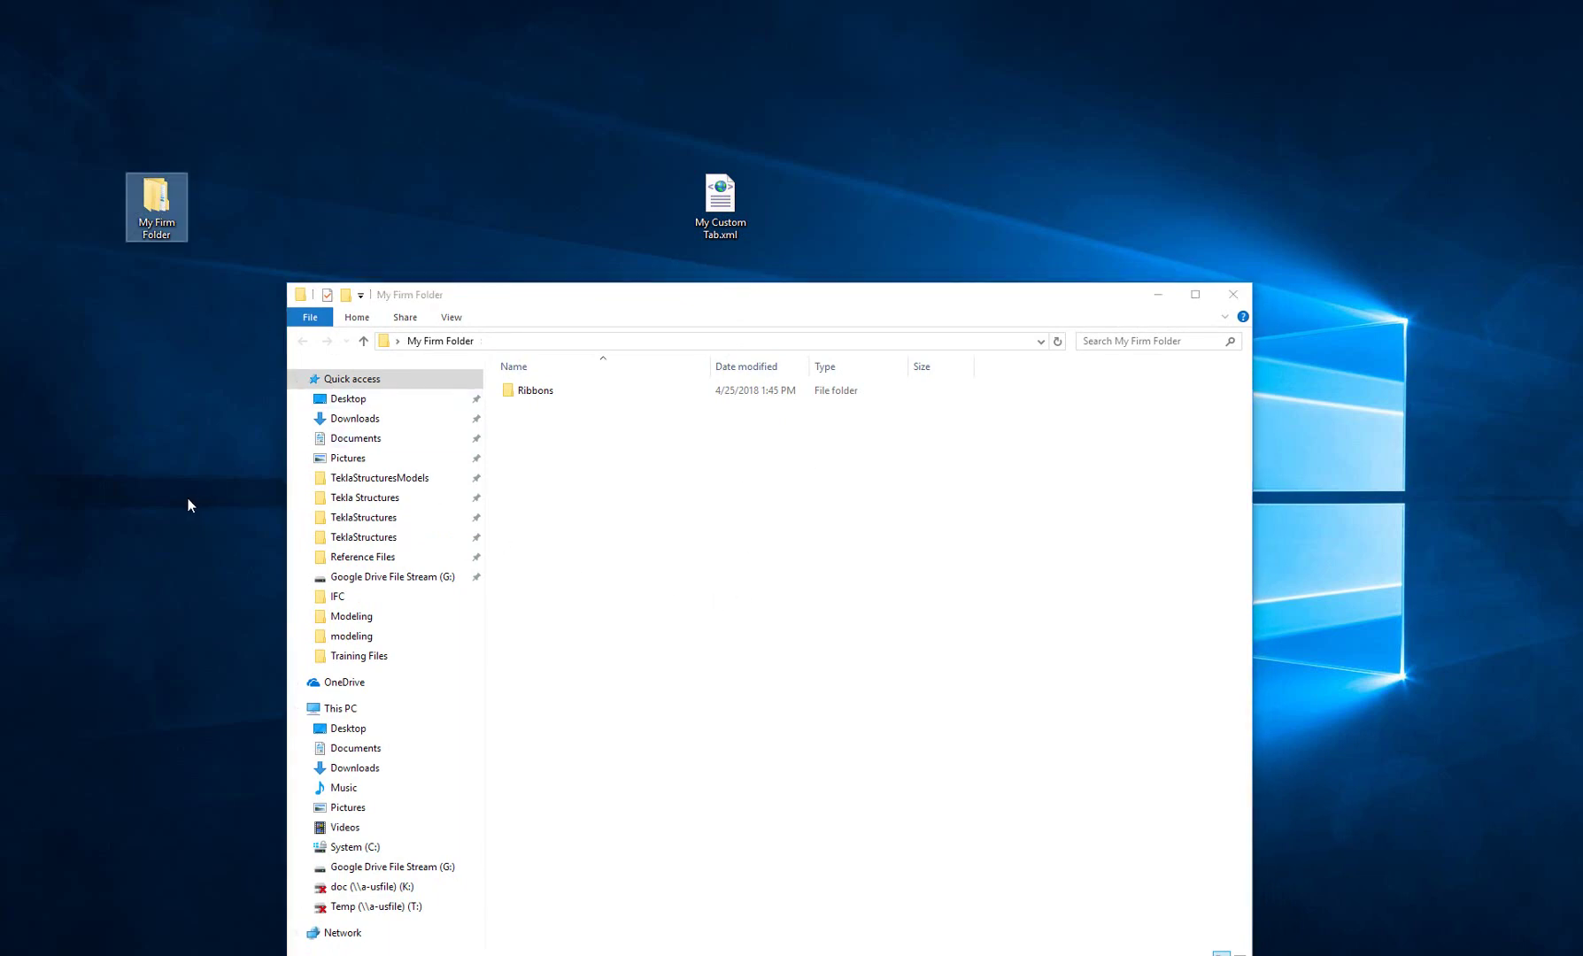
{"action": "left_click", "coordinate": [533, 303]}
{"action": "left_click_drag", "start_coordinate": [533, 310], "coordinate": [522, 325]}
{"action": "left_click", "coordinate": [722, 236]}
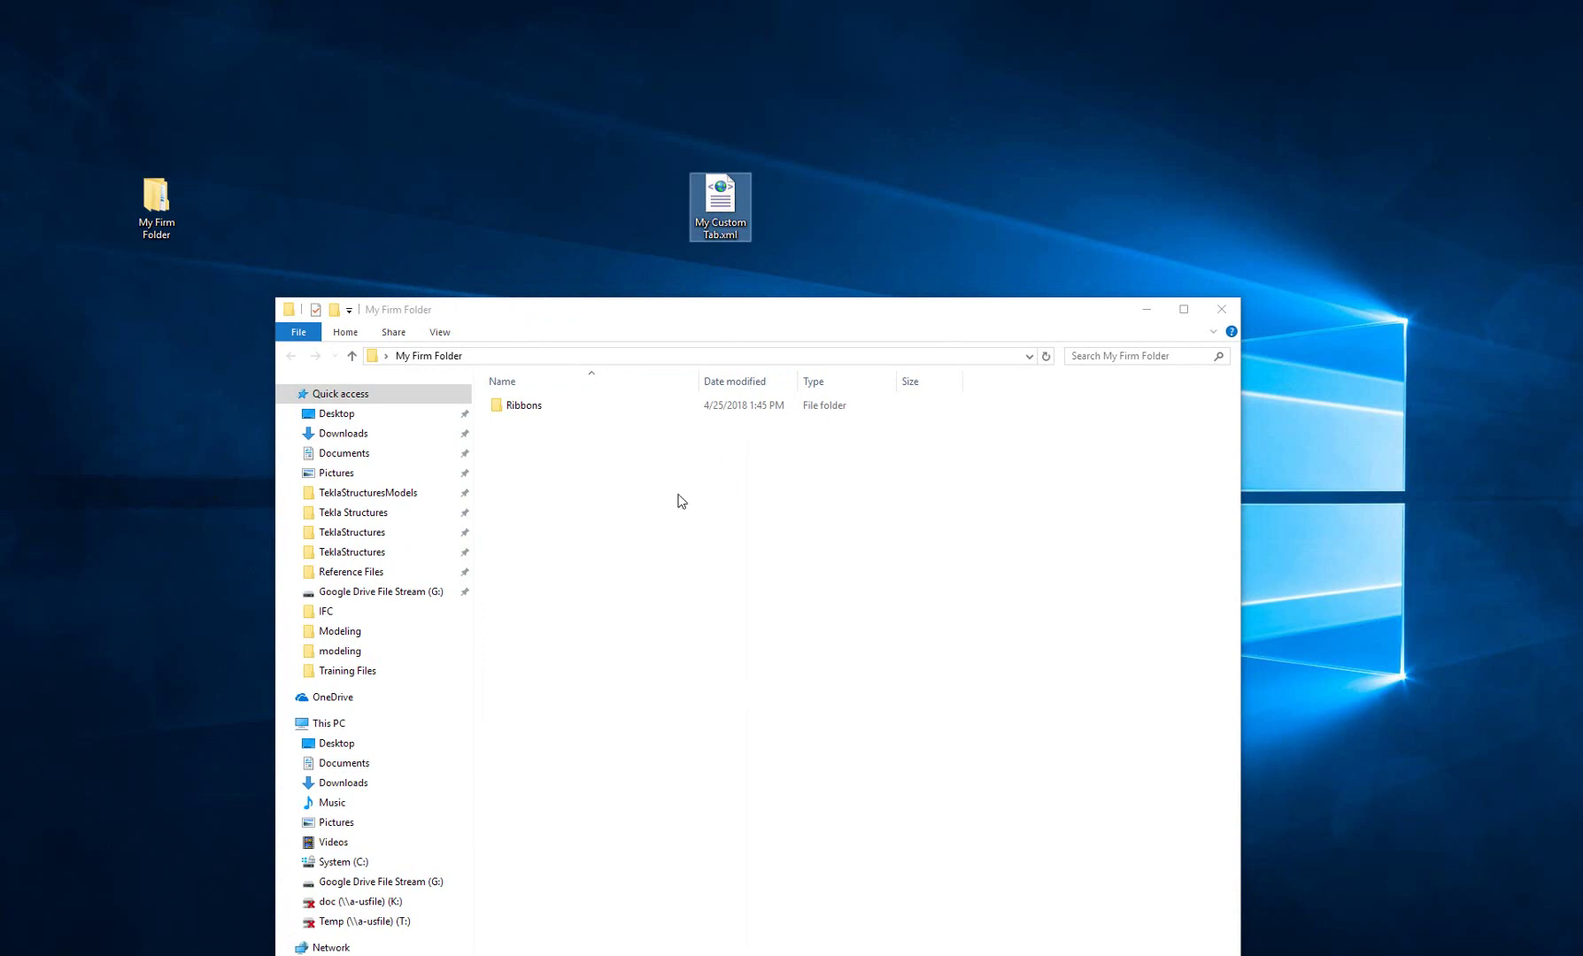
- Navigate into Ribbons\CustomTabs and select the Modeling folder
{"action": "left_click", "coordinate": [514, 413]}
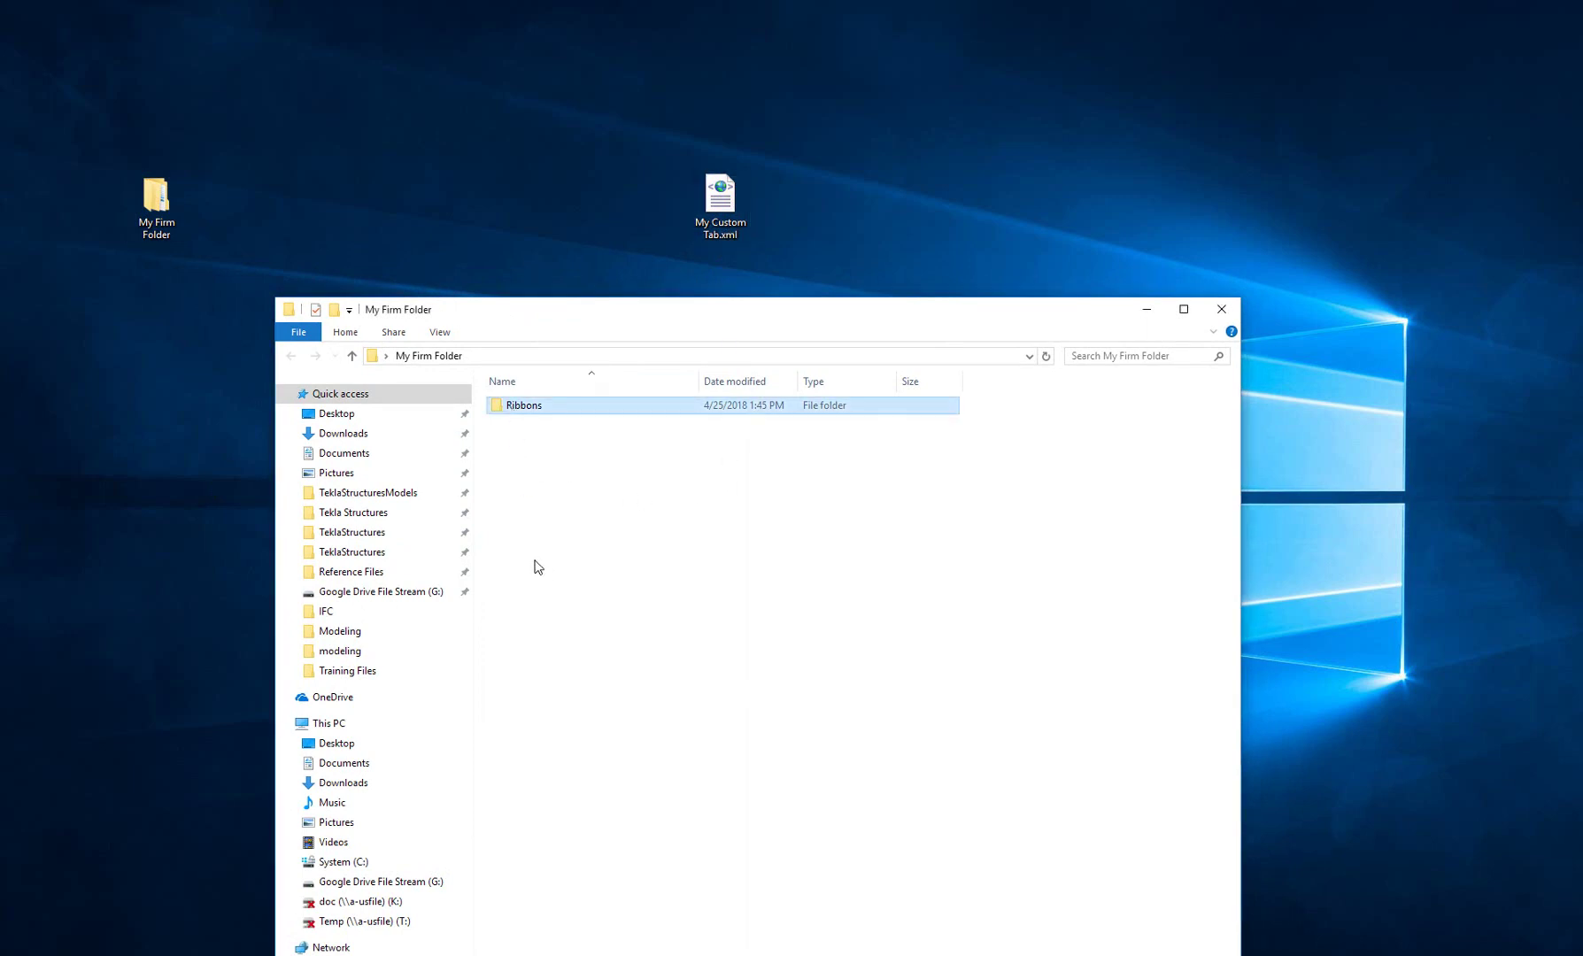
{"action": "double_click", "coordinate": [528, 407]}
{"action": "left_click", "coordinate": [537, 409]}
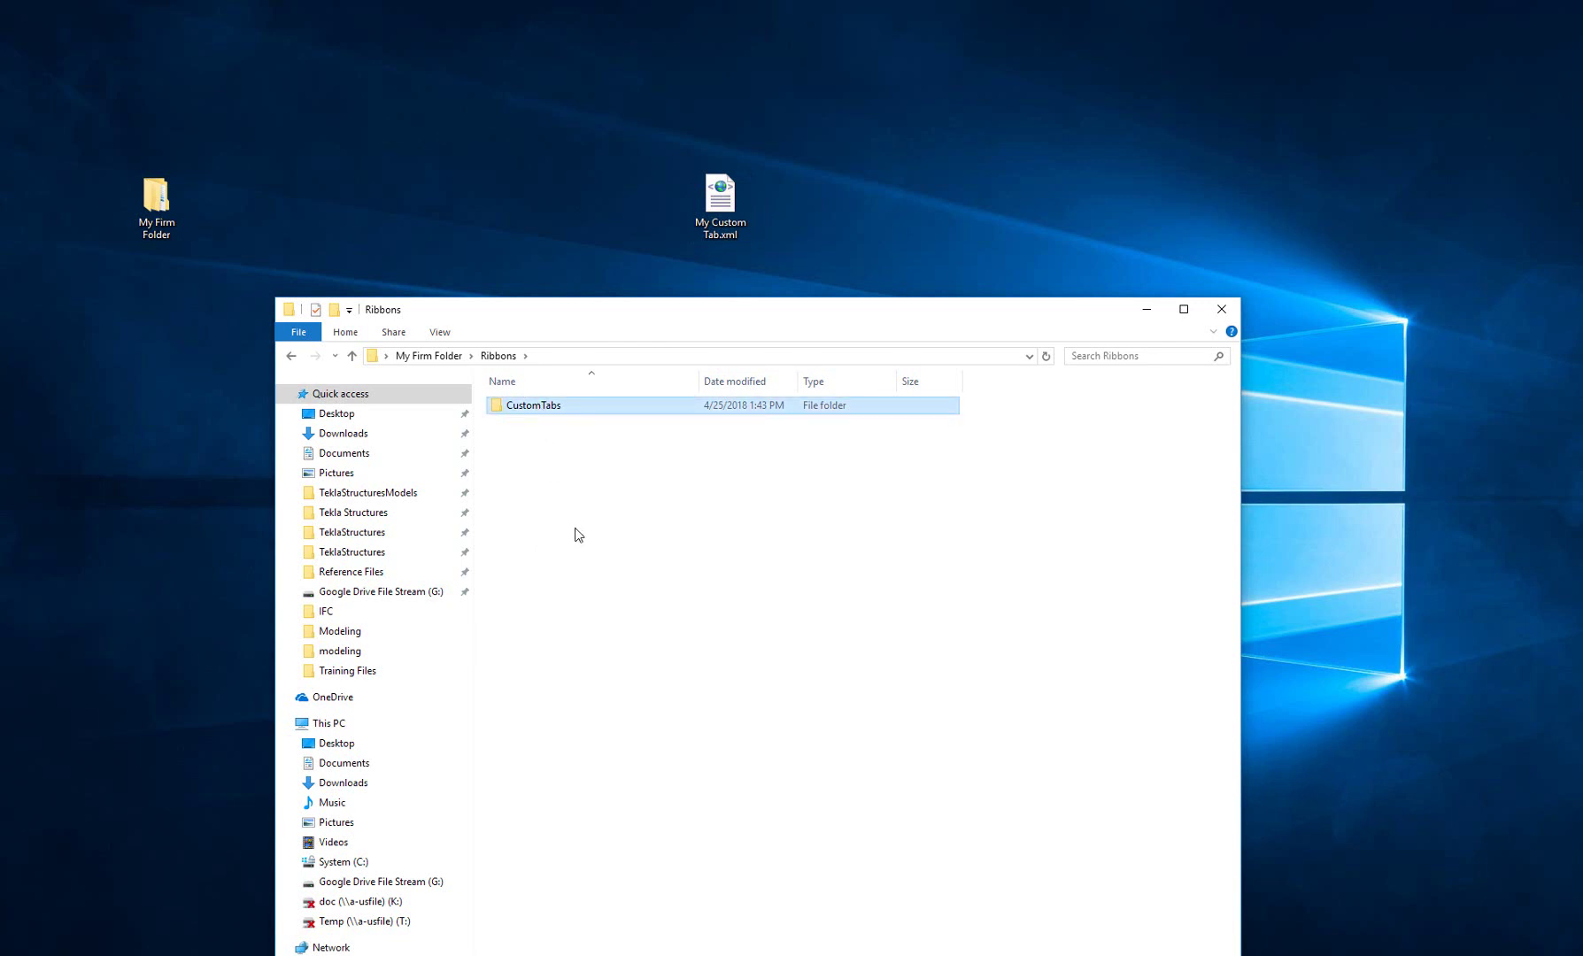
{"action": "double_click", "coordinate": [534, 417]}
{"action": "left_click", "coordinate": [544, 417]}
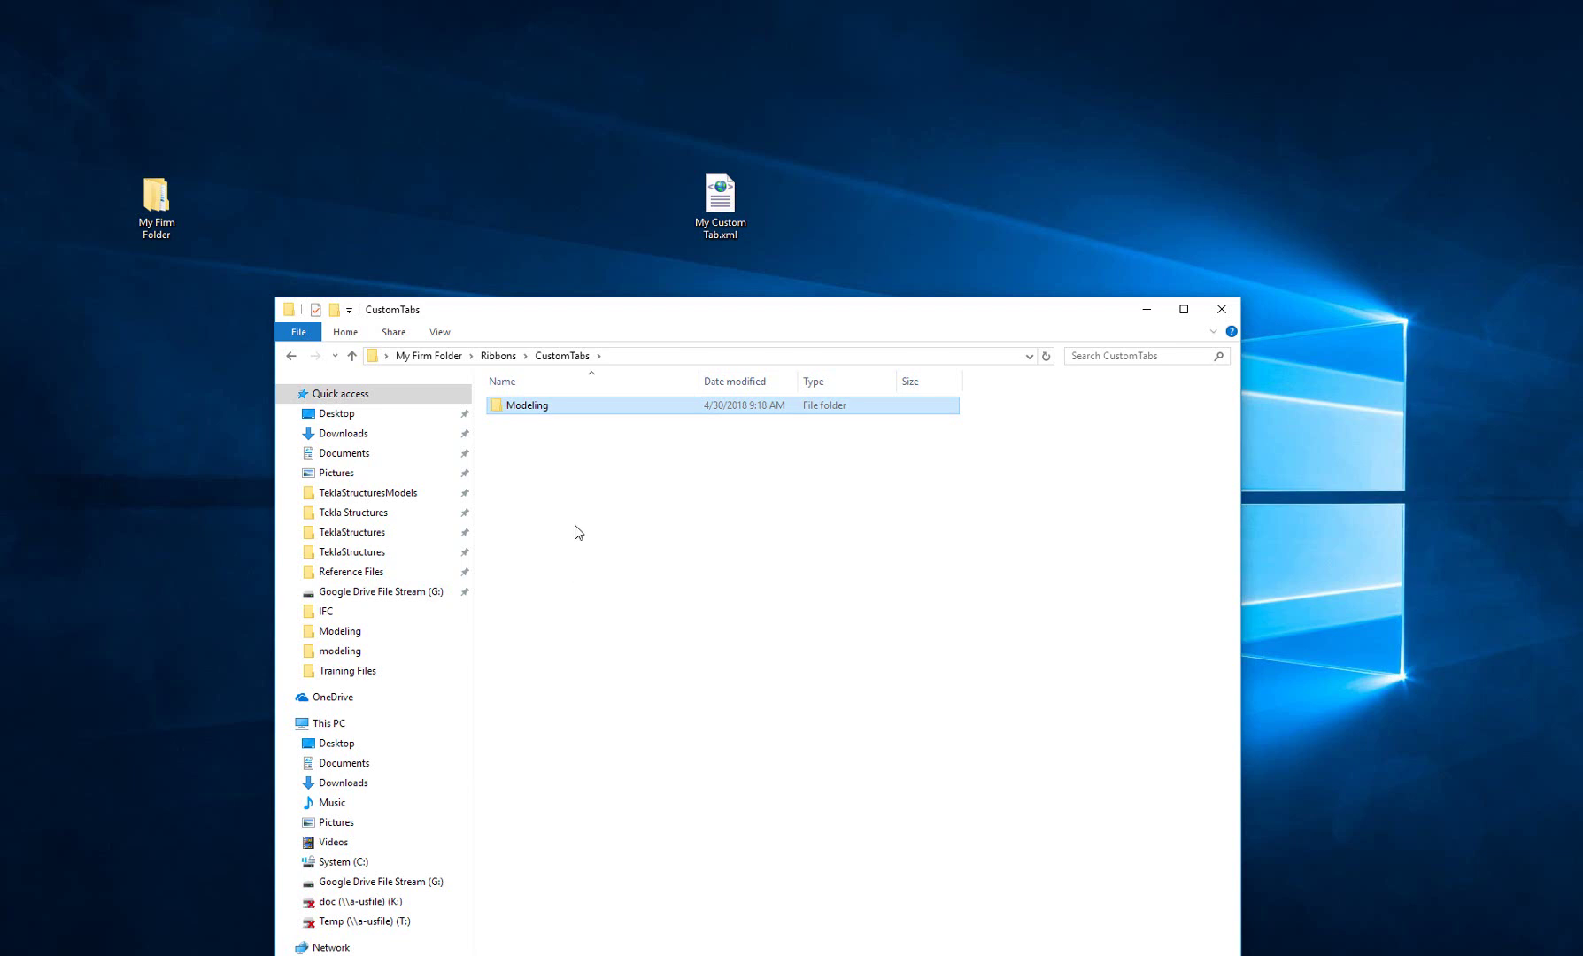
- Drag My Custom Tab.xml from the desktop into CustomTabs\Modeling and close the folder window
{"action": "double_click", "coordinate": [526, 405]}
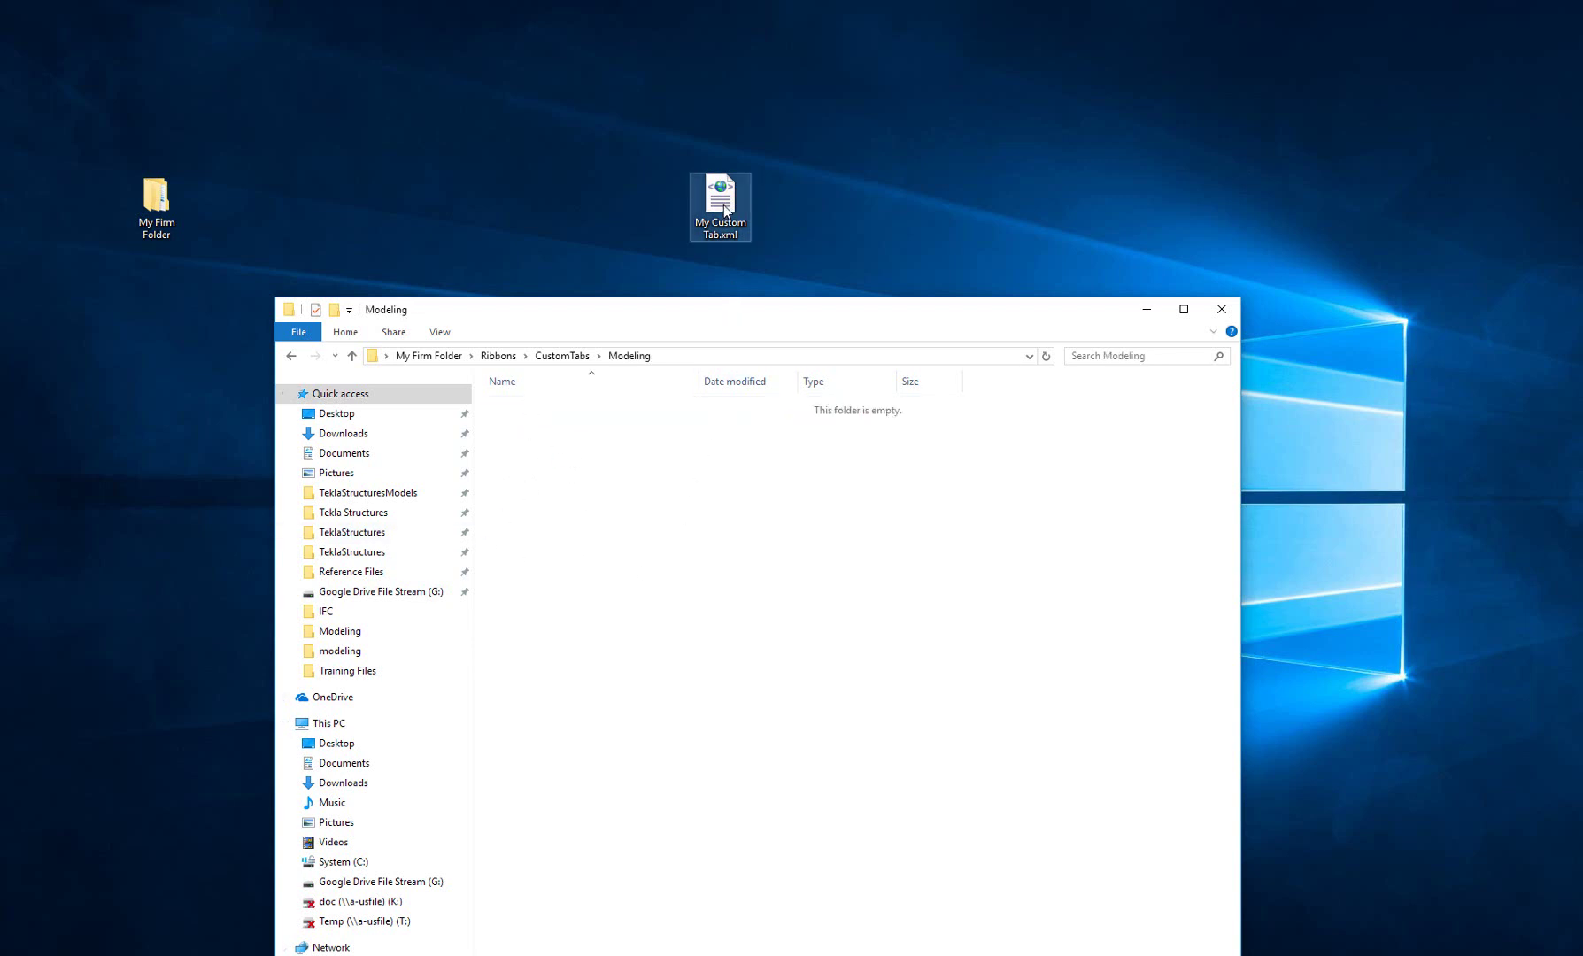
{"action": "left_click_drag", "start_coordinate": [723, 204], "coordinate": [705, 521]}
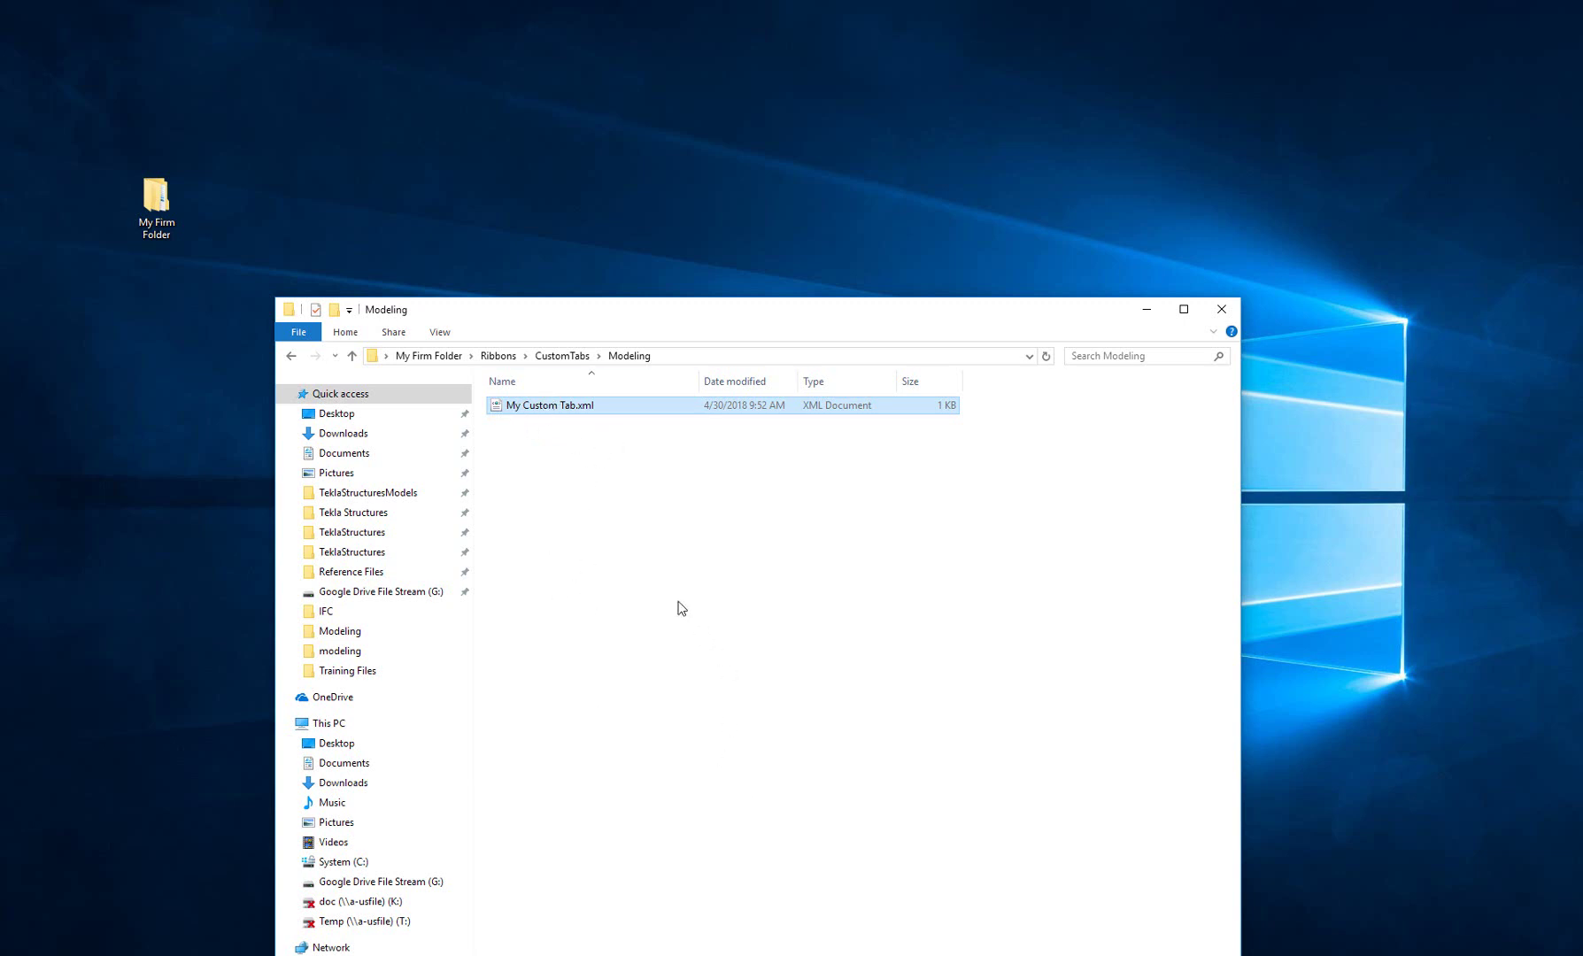
{"action": "left_click", "coordinate": [1222, 309]}
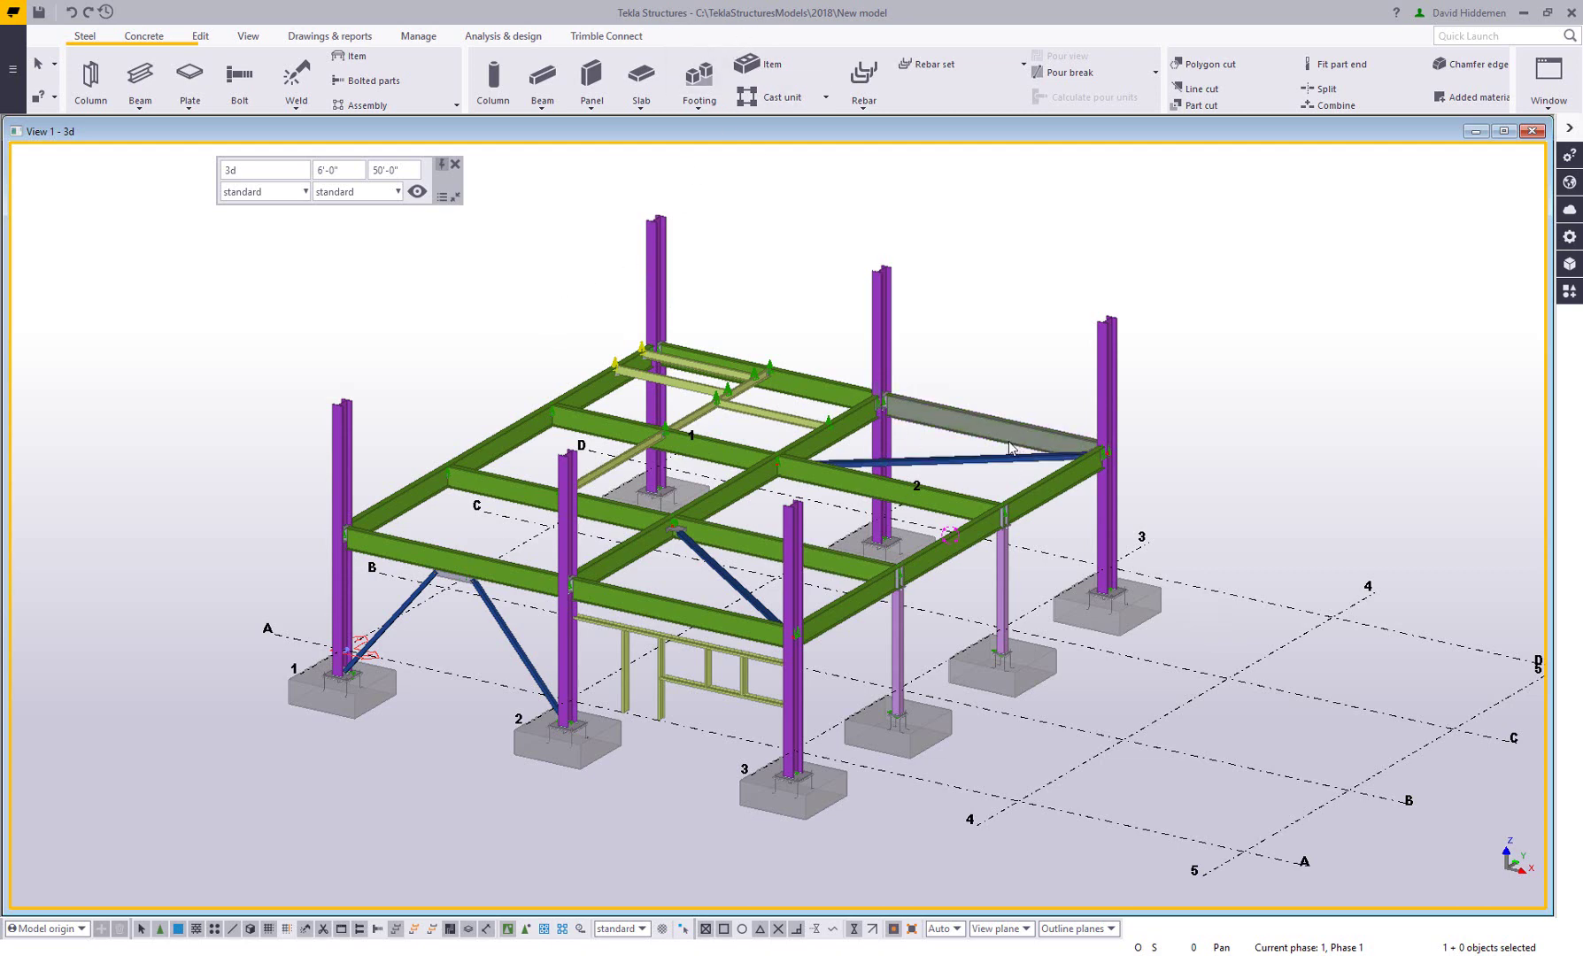
- Exit Tekla, answer the save prompt, and relaunch it into New model
{"action": "left_click", "coordinate": [1572, 12]}
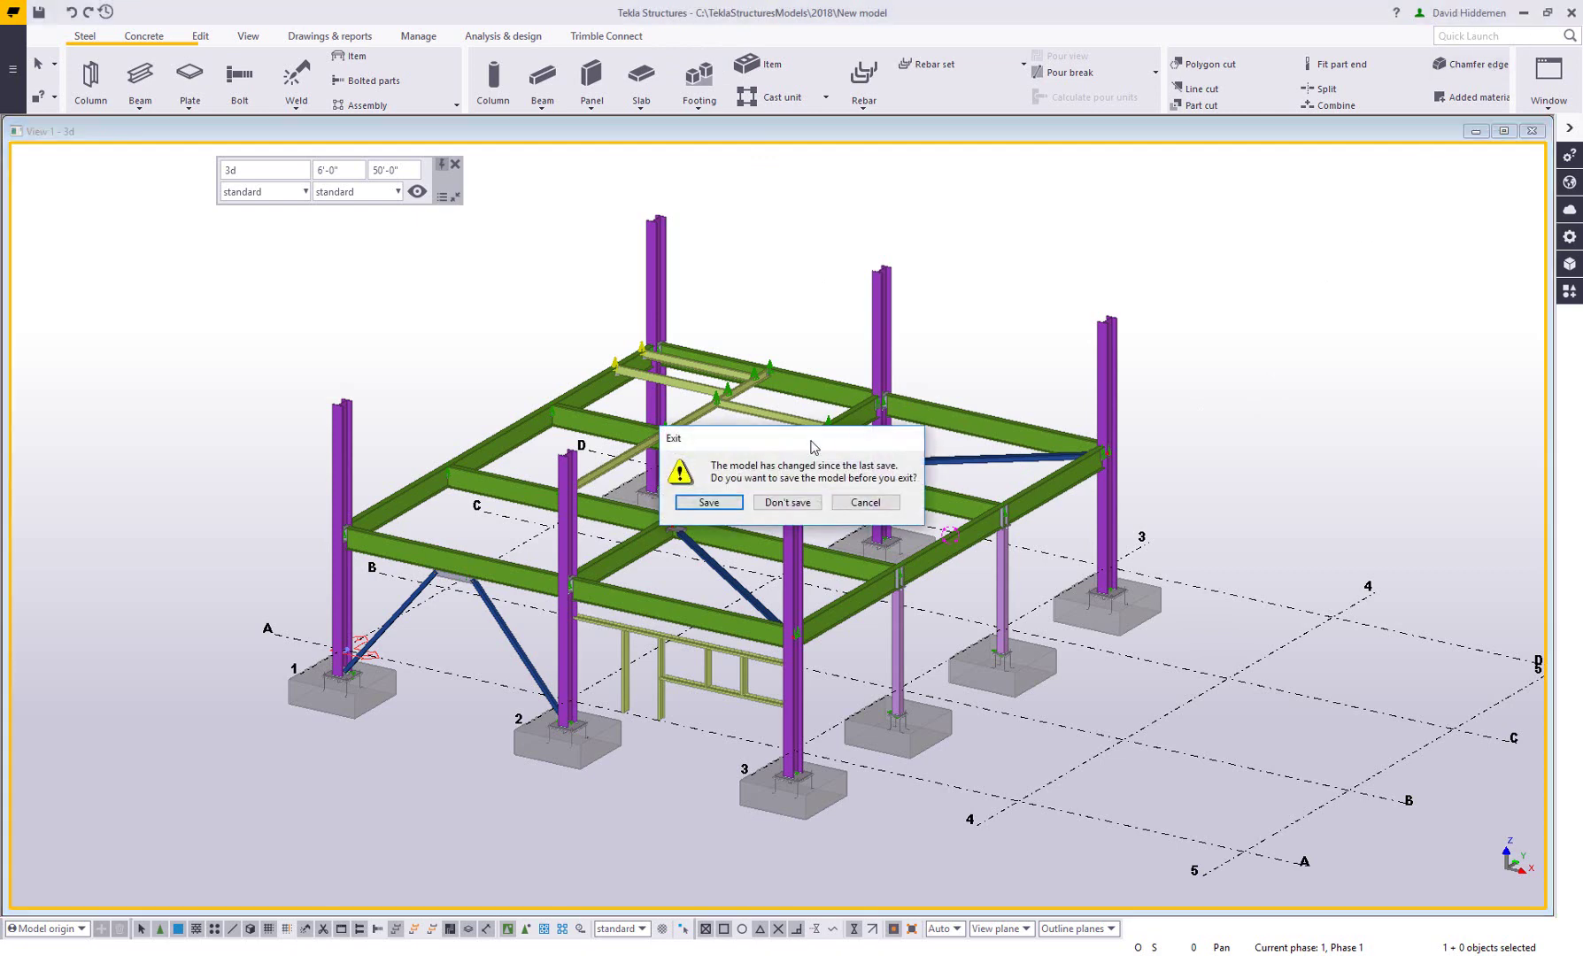
{"action": "left_click", "coordinate": [866, 505]}
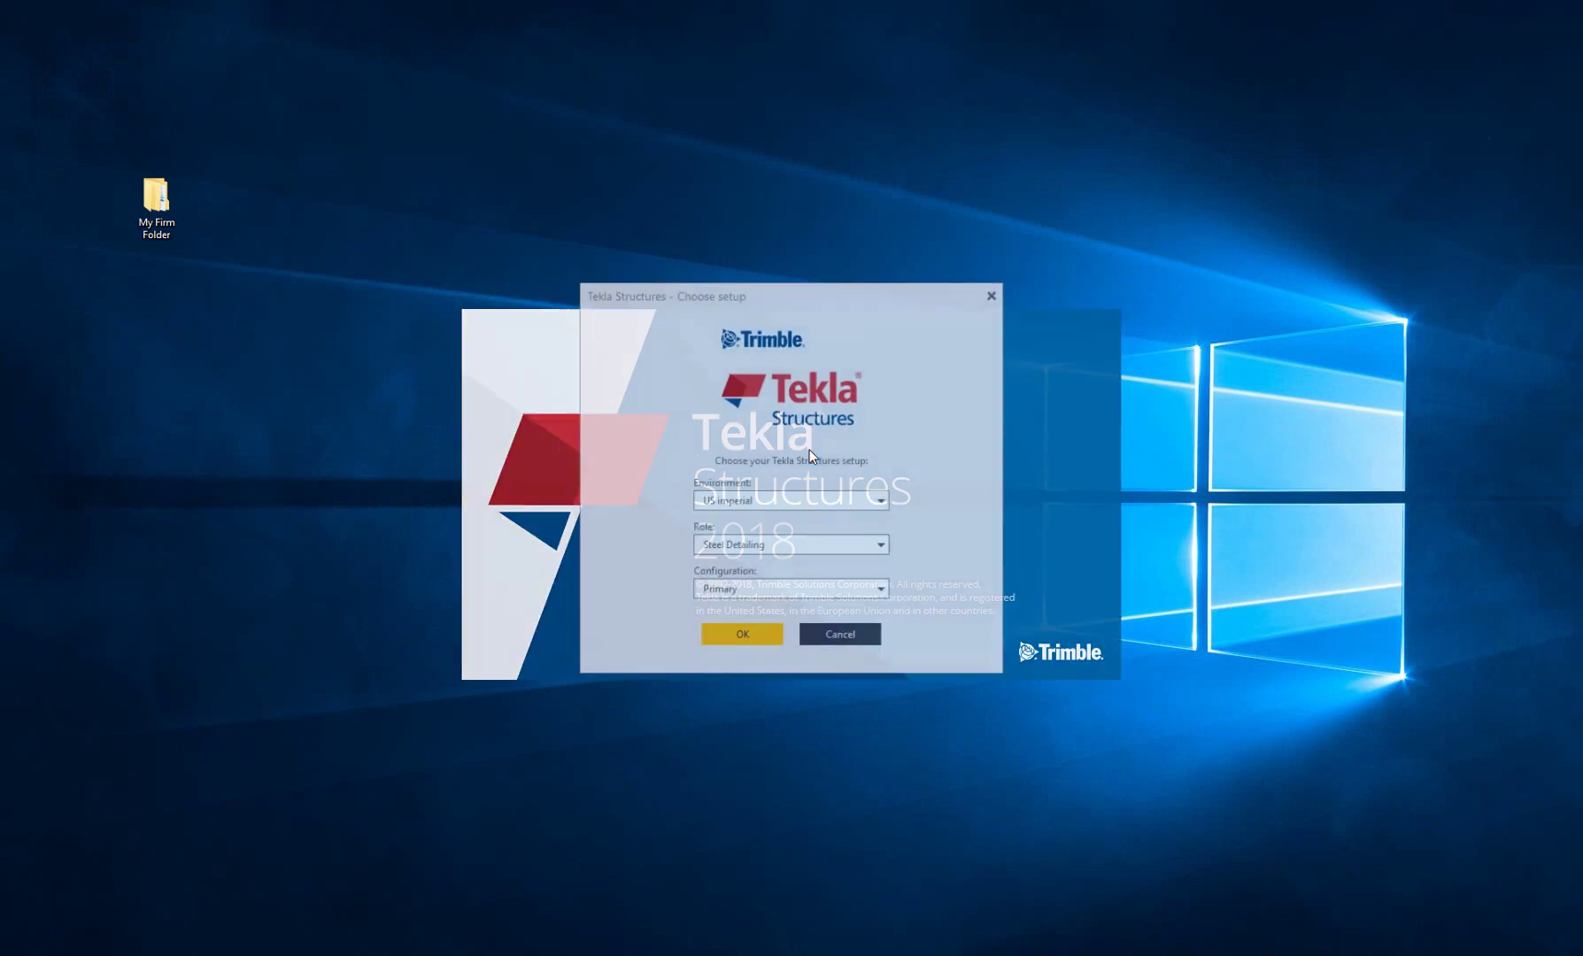
{"action": "left_click", "coordinate": [739, 641]}
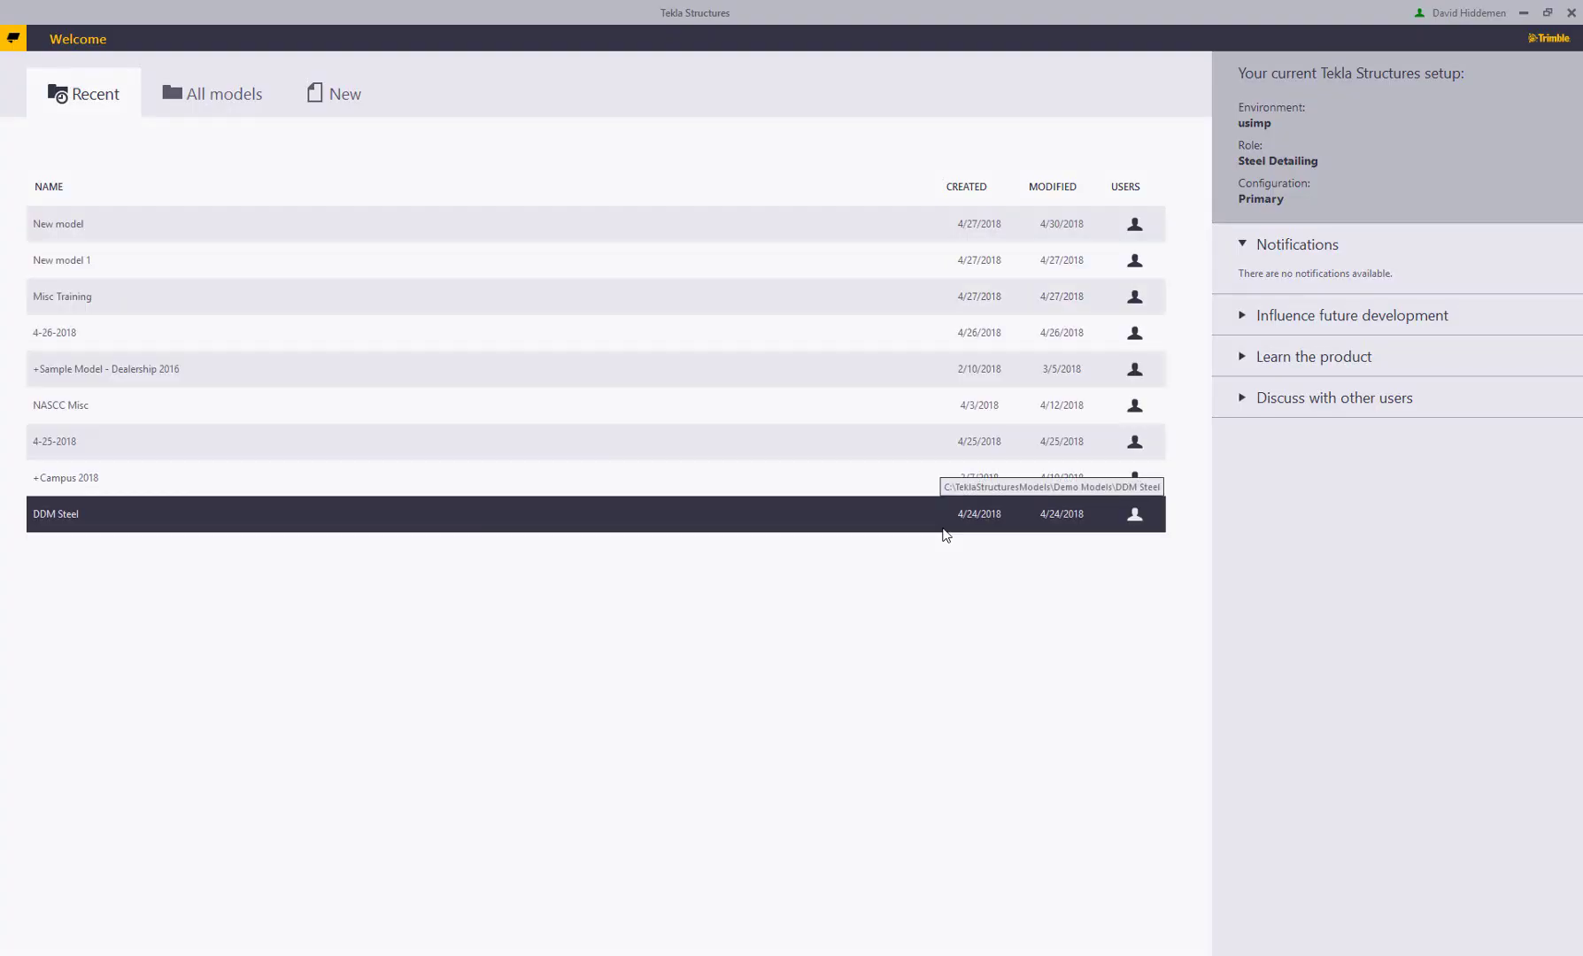
{"action": "left_click", "coordinate": [556, 218]}
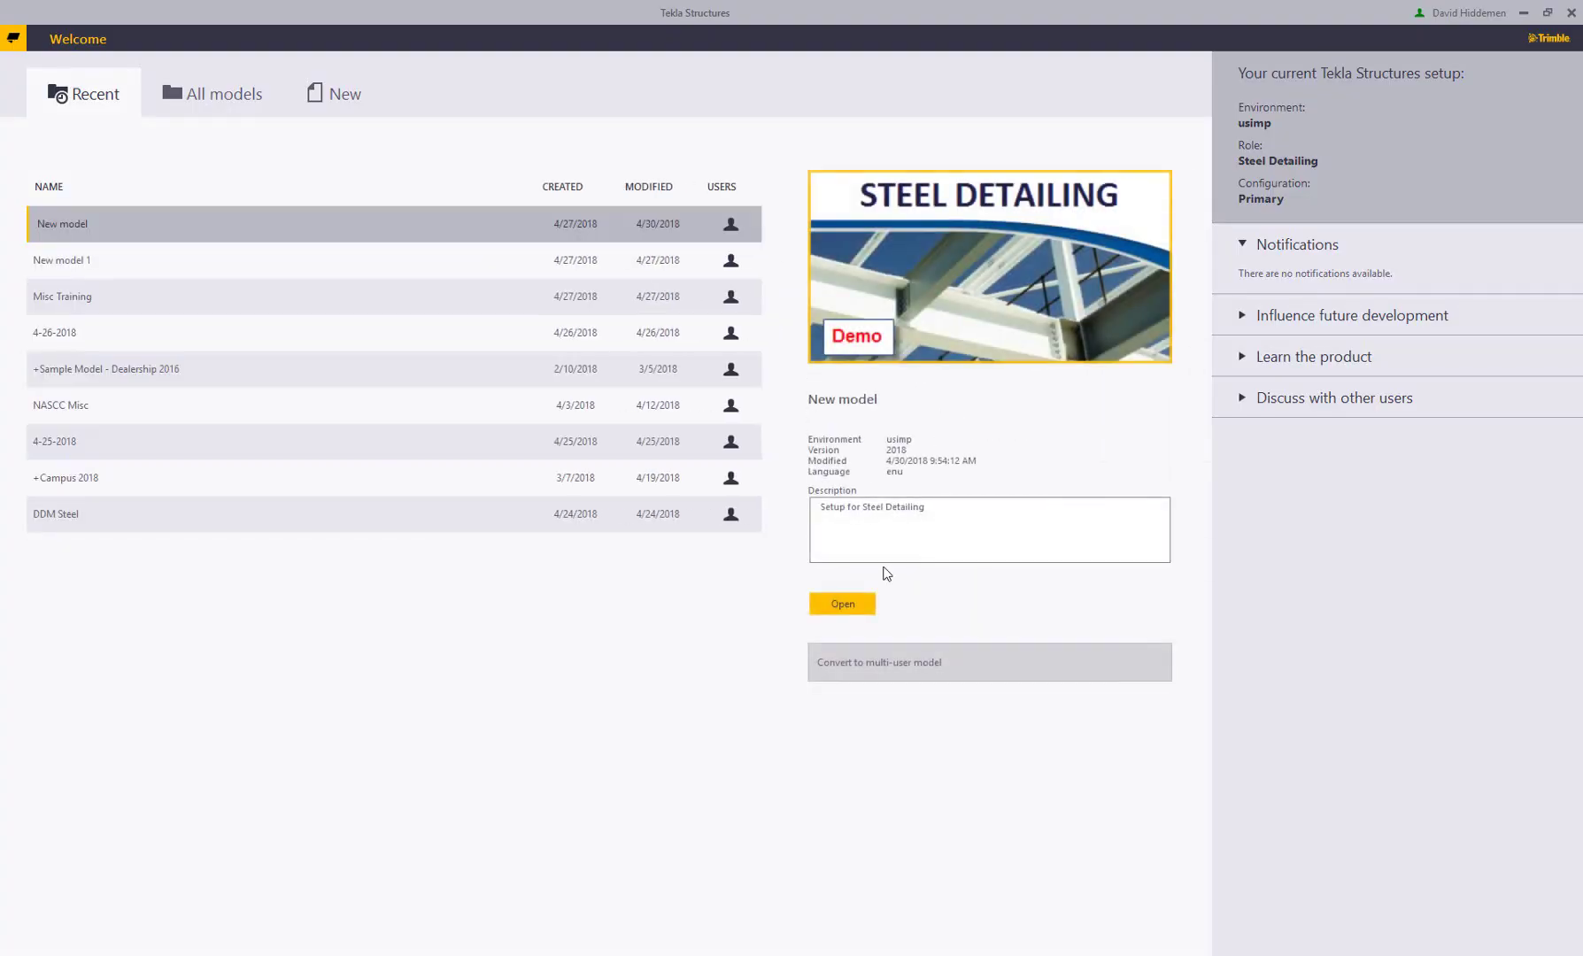
{"action": "left_click", "coordinate": [841, 603]}
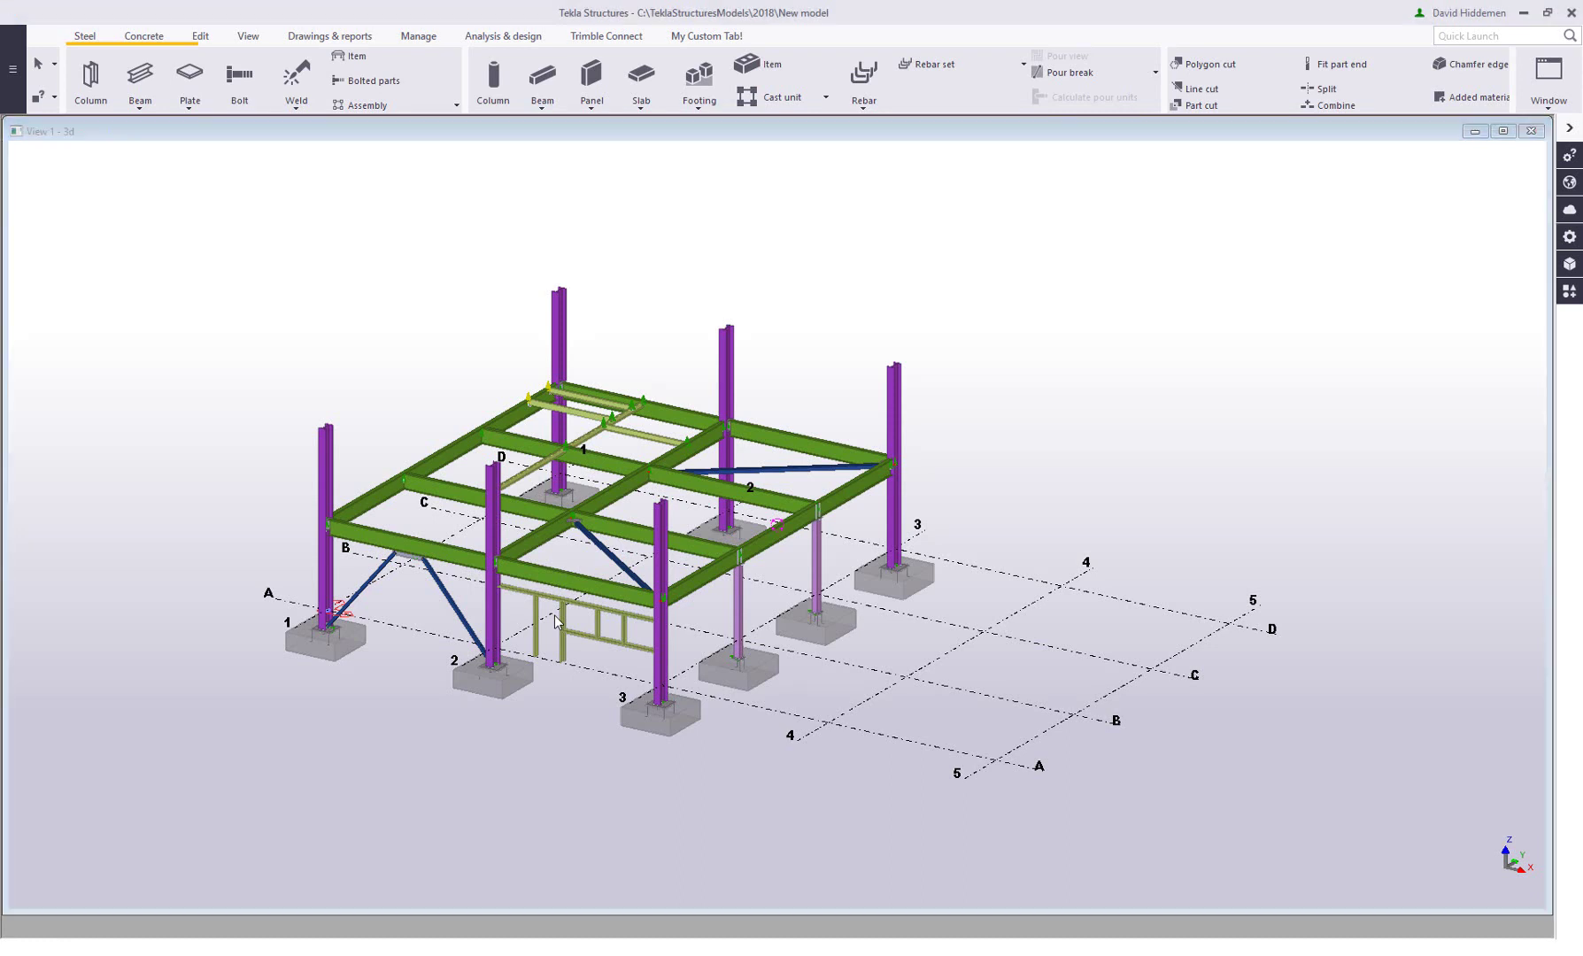
- Switch to the My Custom Tab! ribbon tab and reactivate the 3D view
{"action": "left_click", "coordinate": [706, 37]}
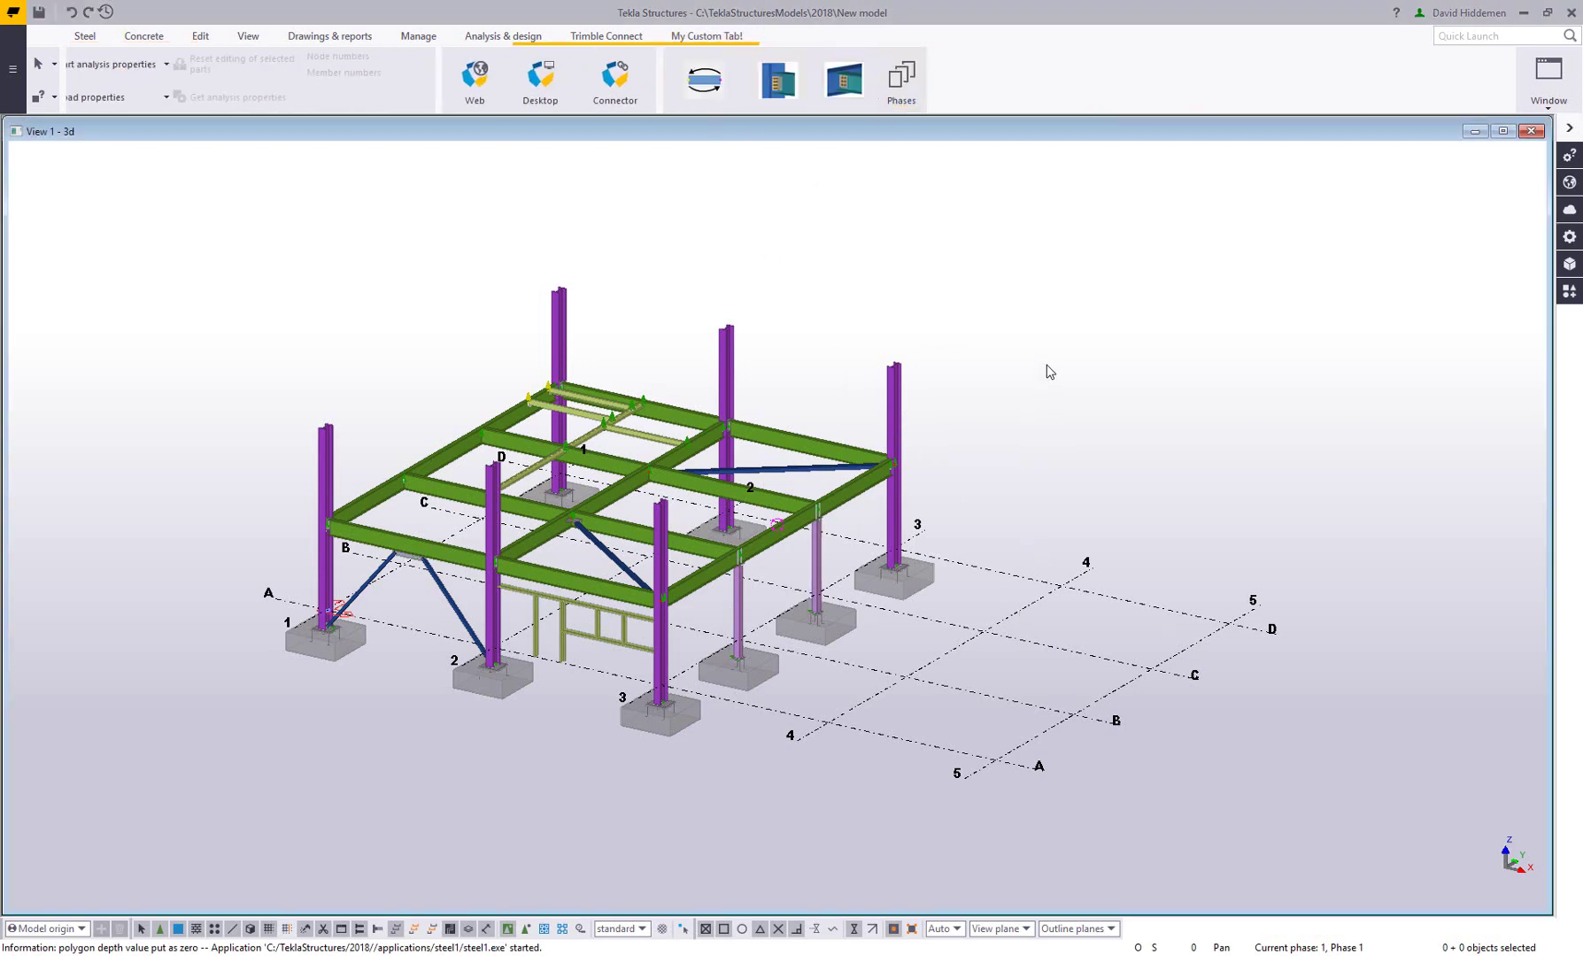
{"action": "left_click", "coordinate": [1064, 319]}
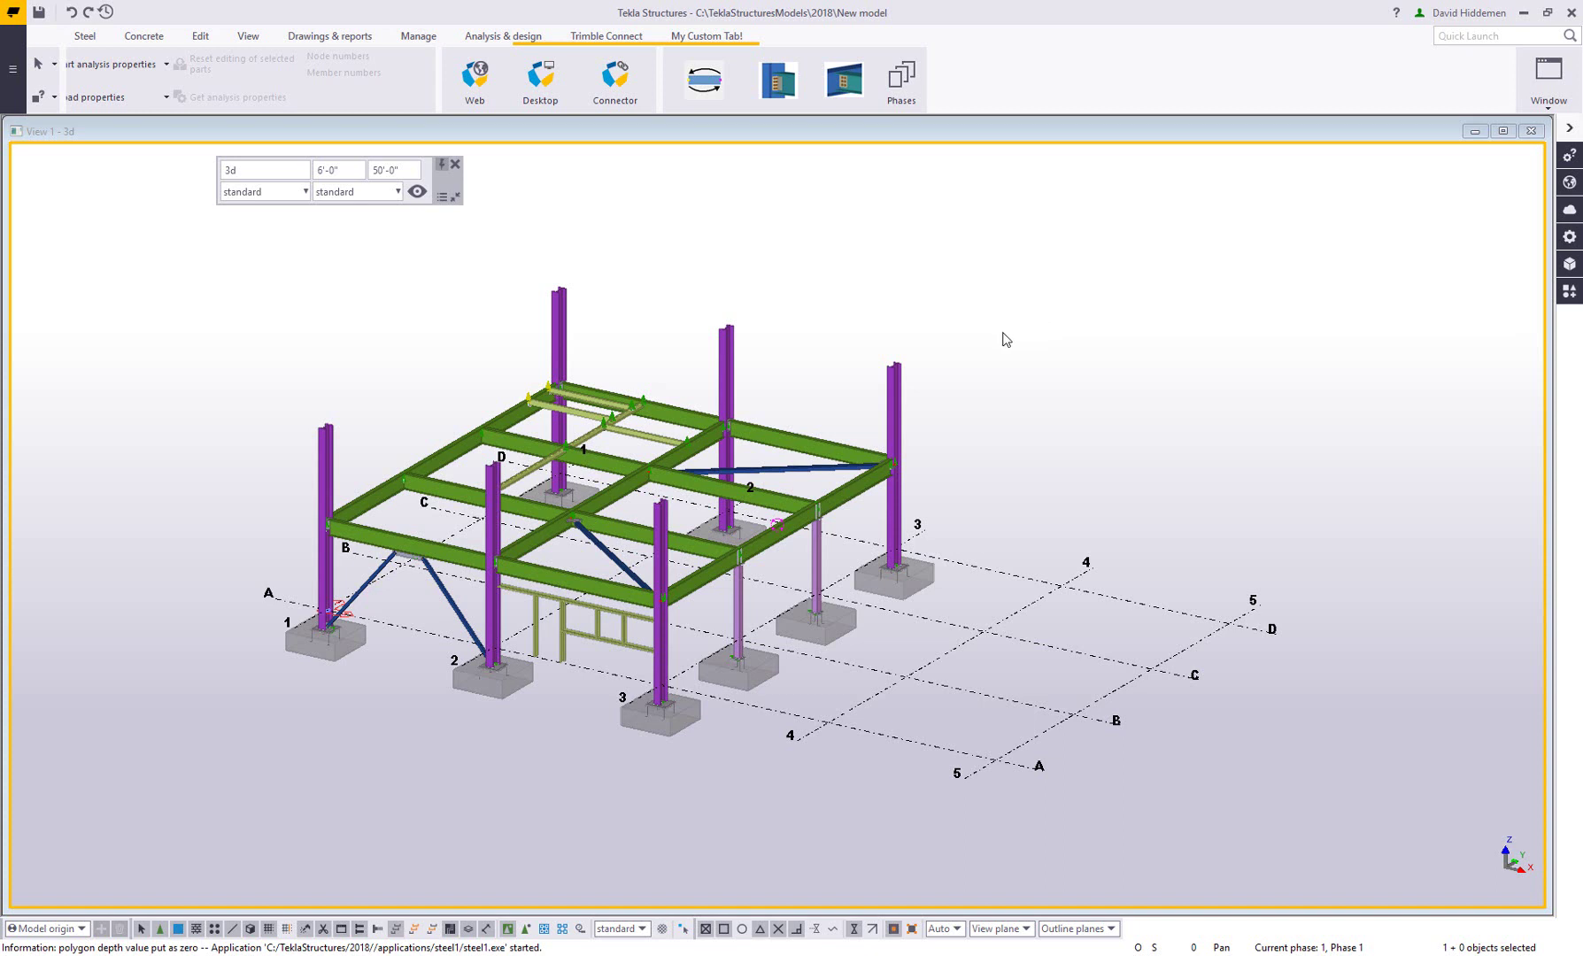
{"action": "middle_click_drag", "start_coordinate": [1004, 334], "coordinate": [1015, 323]}
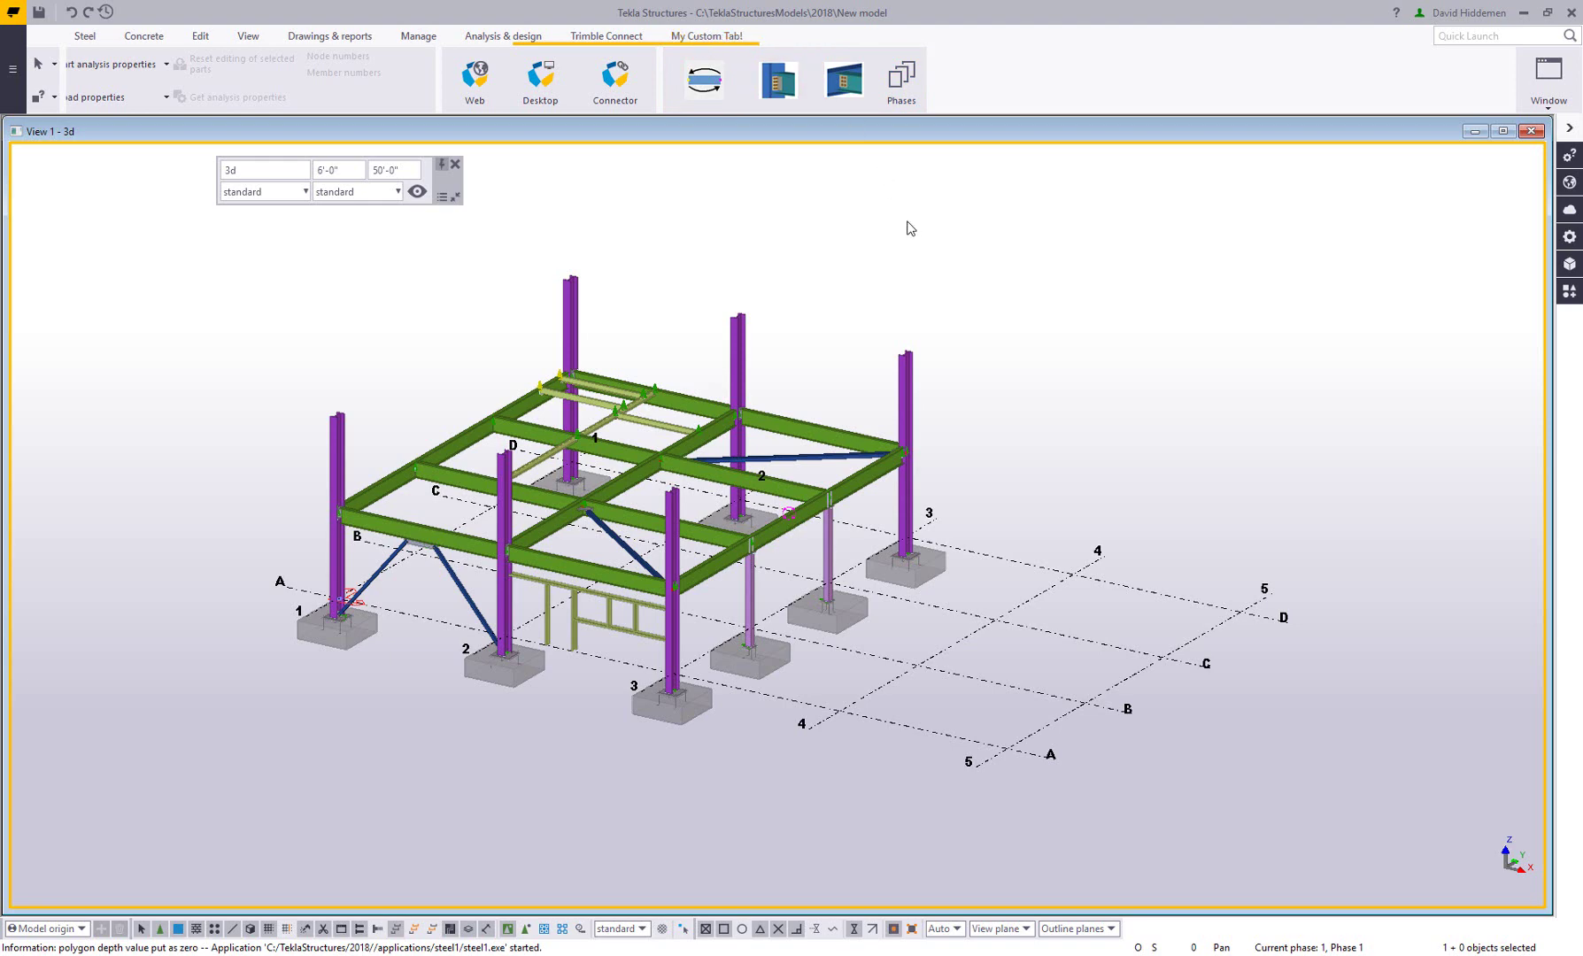
{"action": "middle_click_drag", "start_coordinate": [864, 271], "coordinate": [868, 268]}
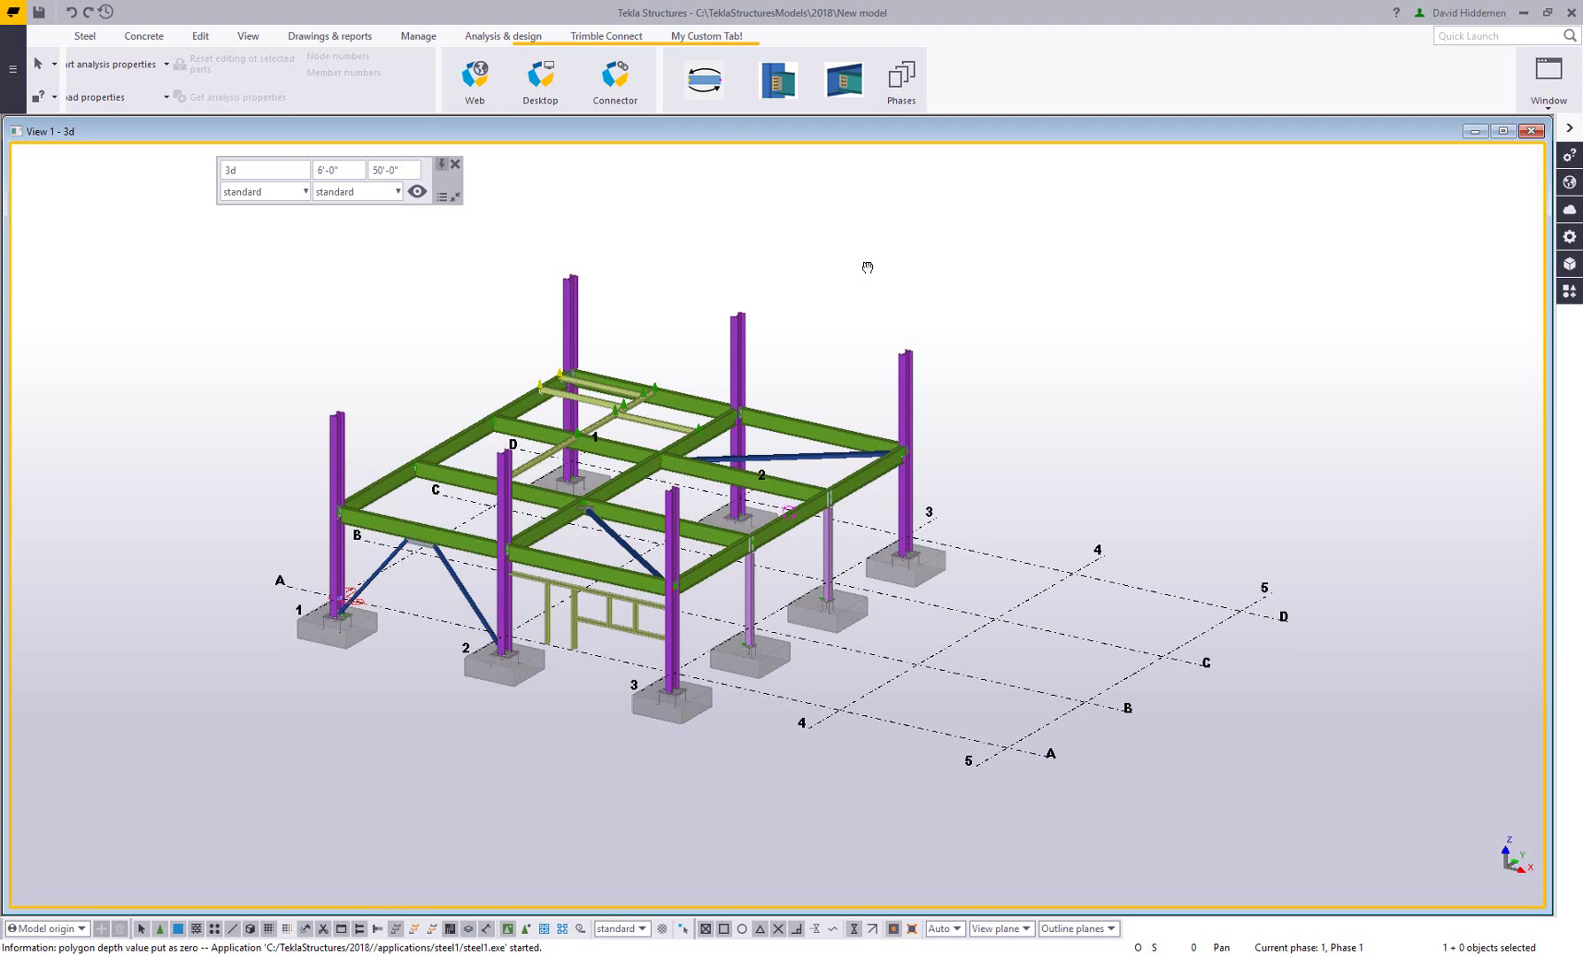